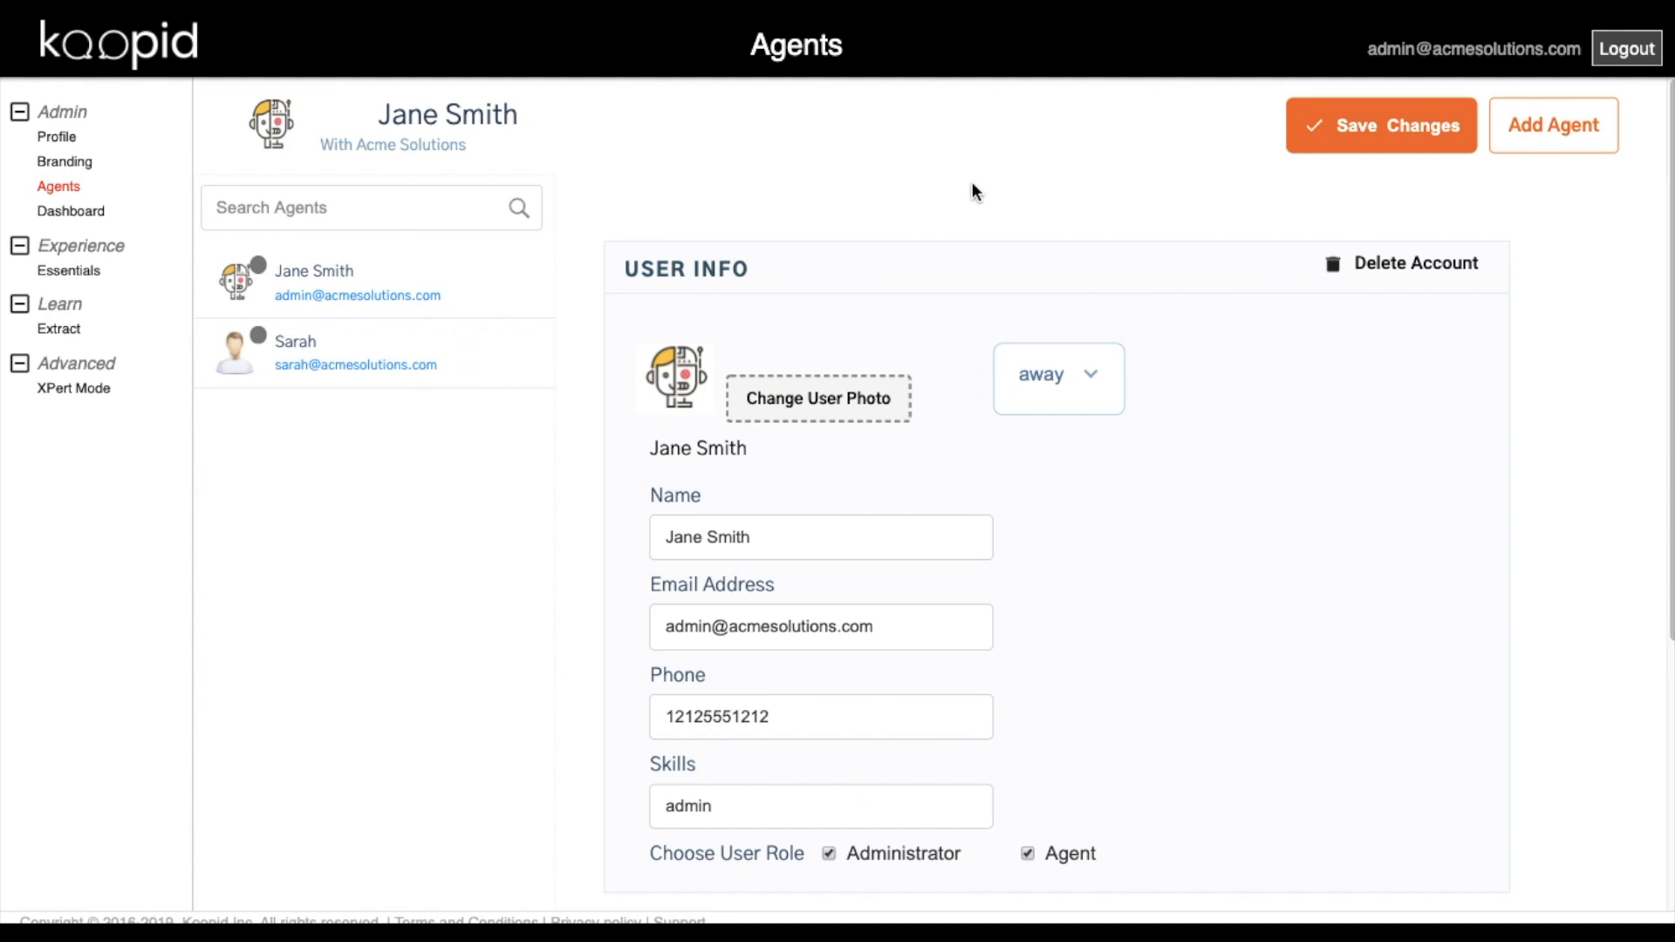
Start a new agent entry named Agent A with its email and phone number.
left_click(1558, 133)
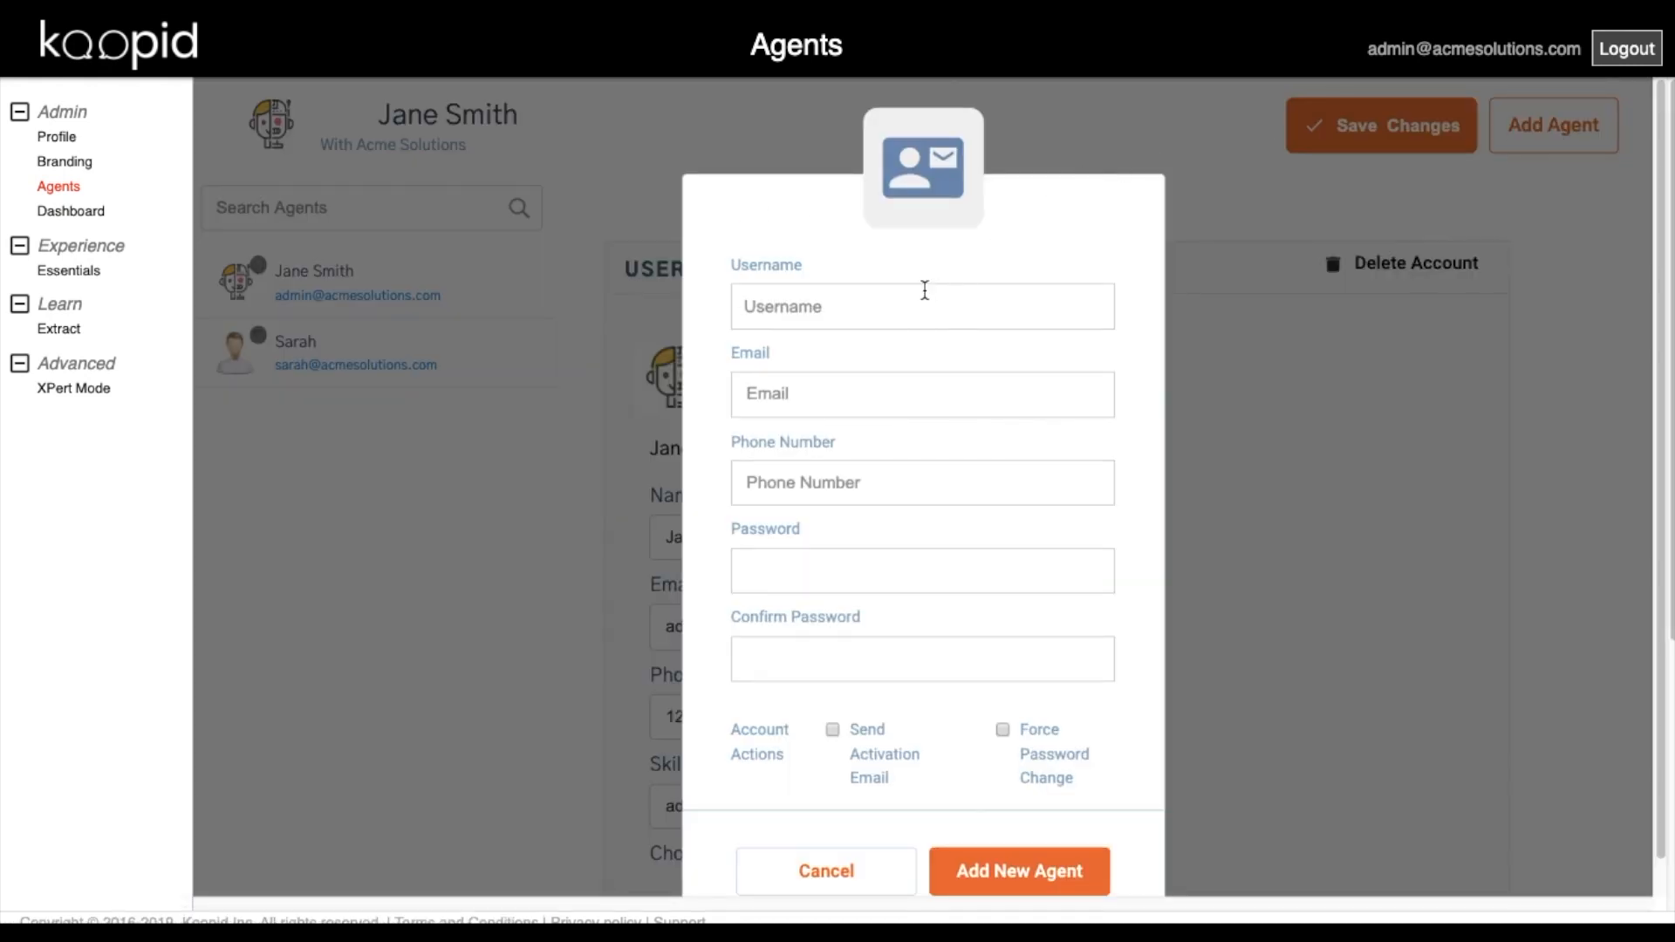
left_click(908, 307)
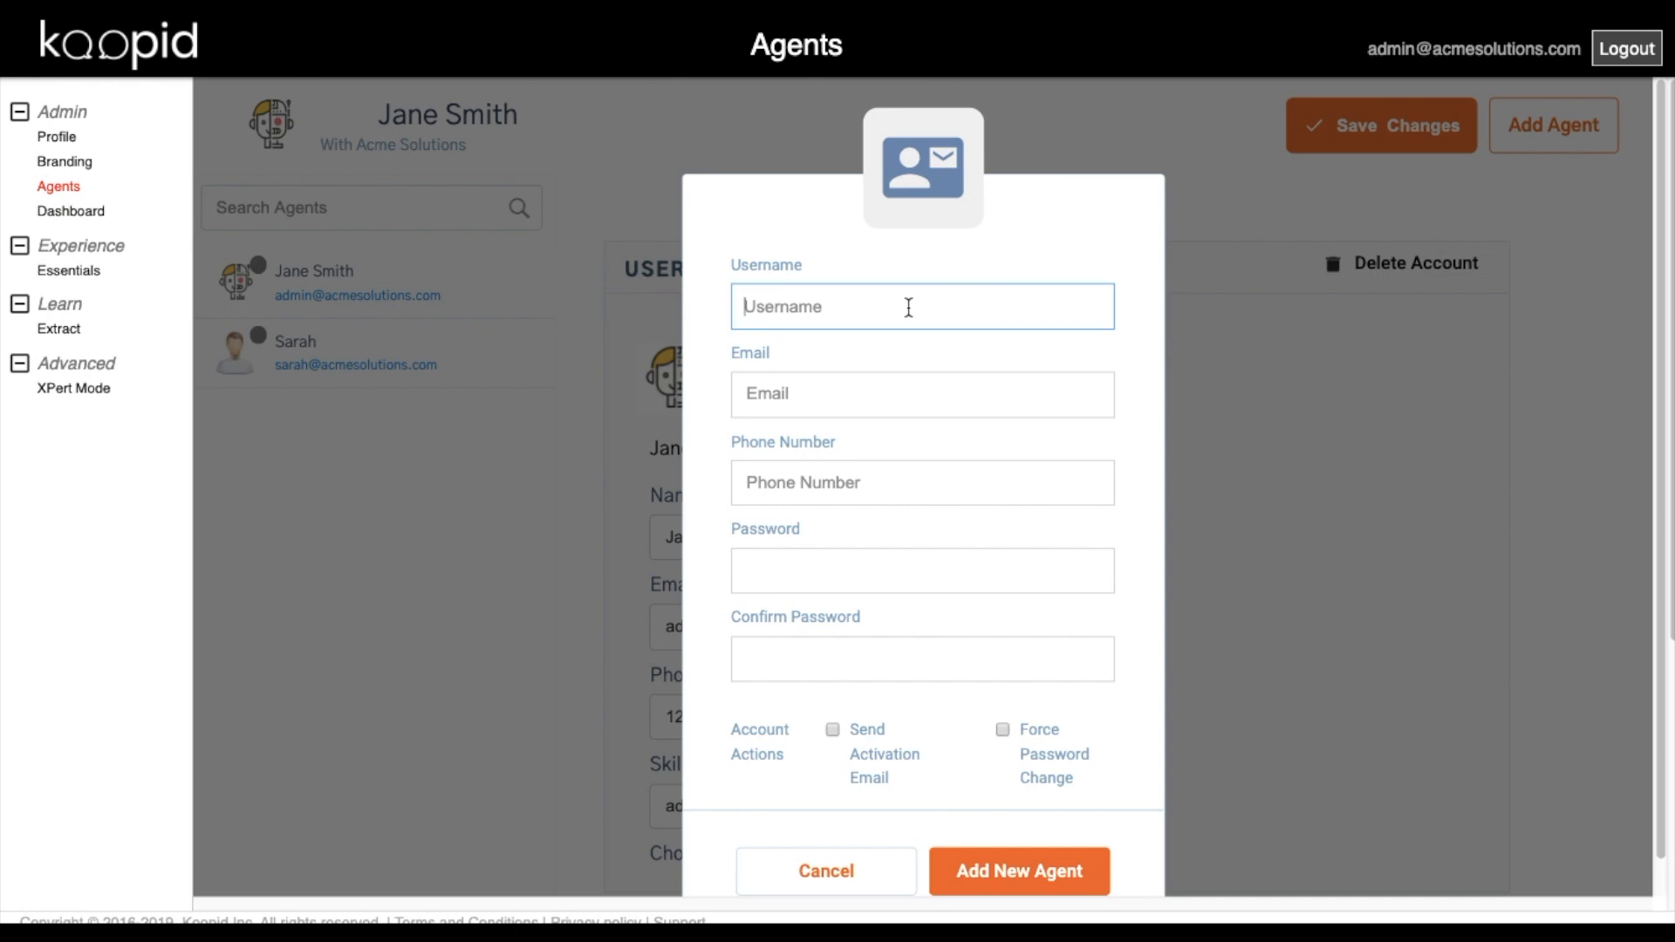
type("Agent A")
left_click(852, 393)
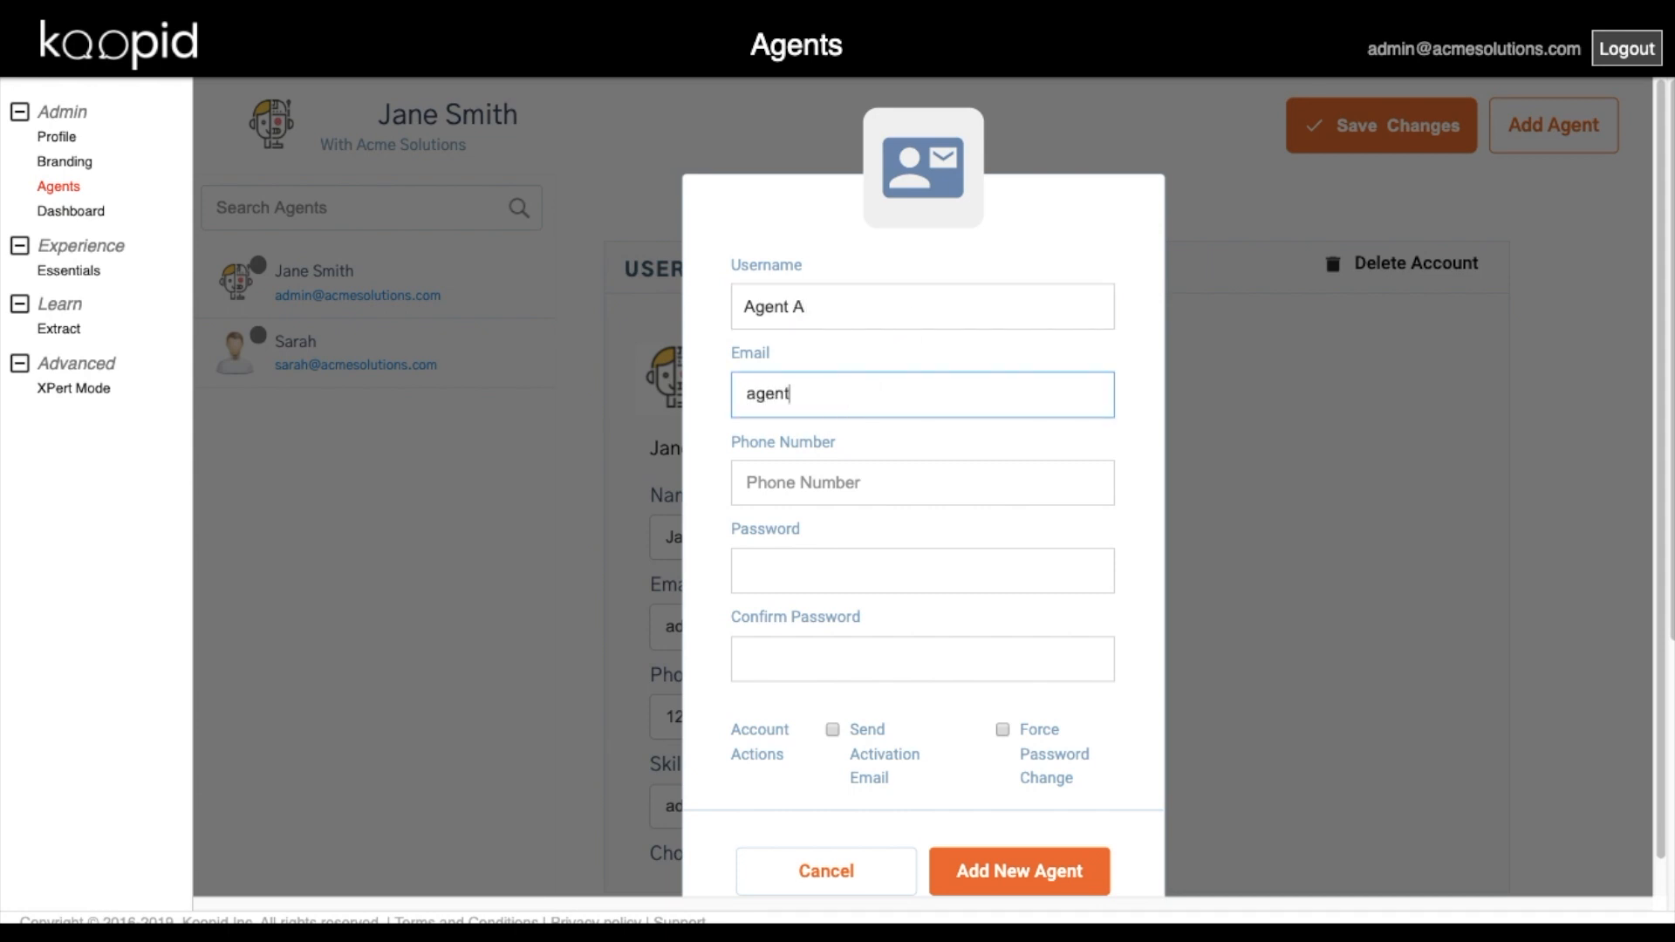
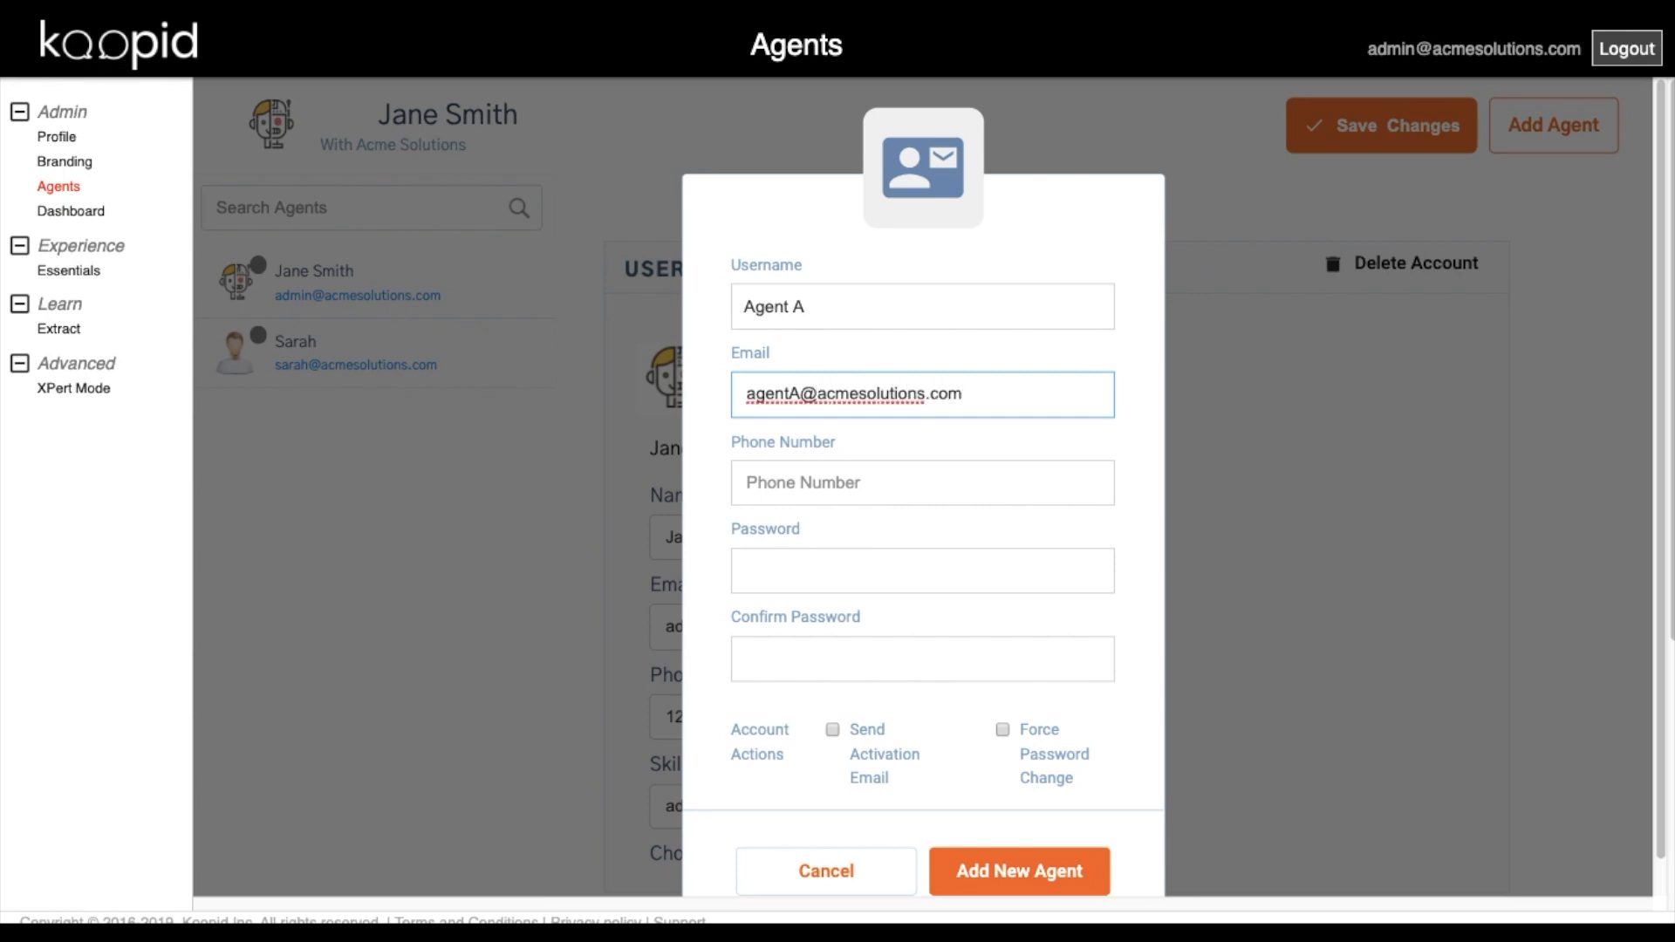
left_click(821, 482)
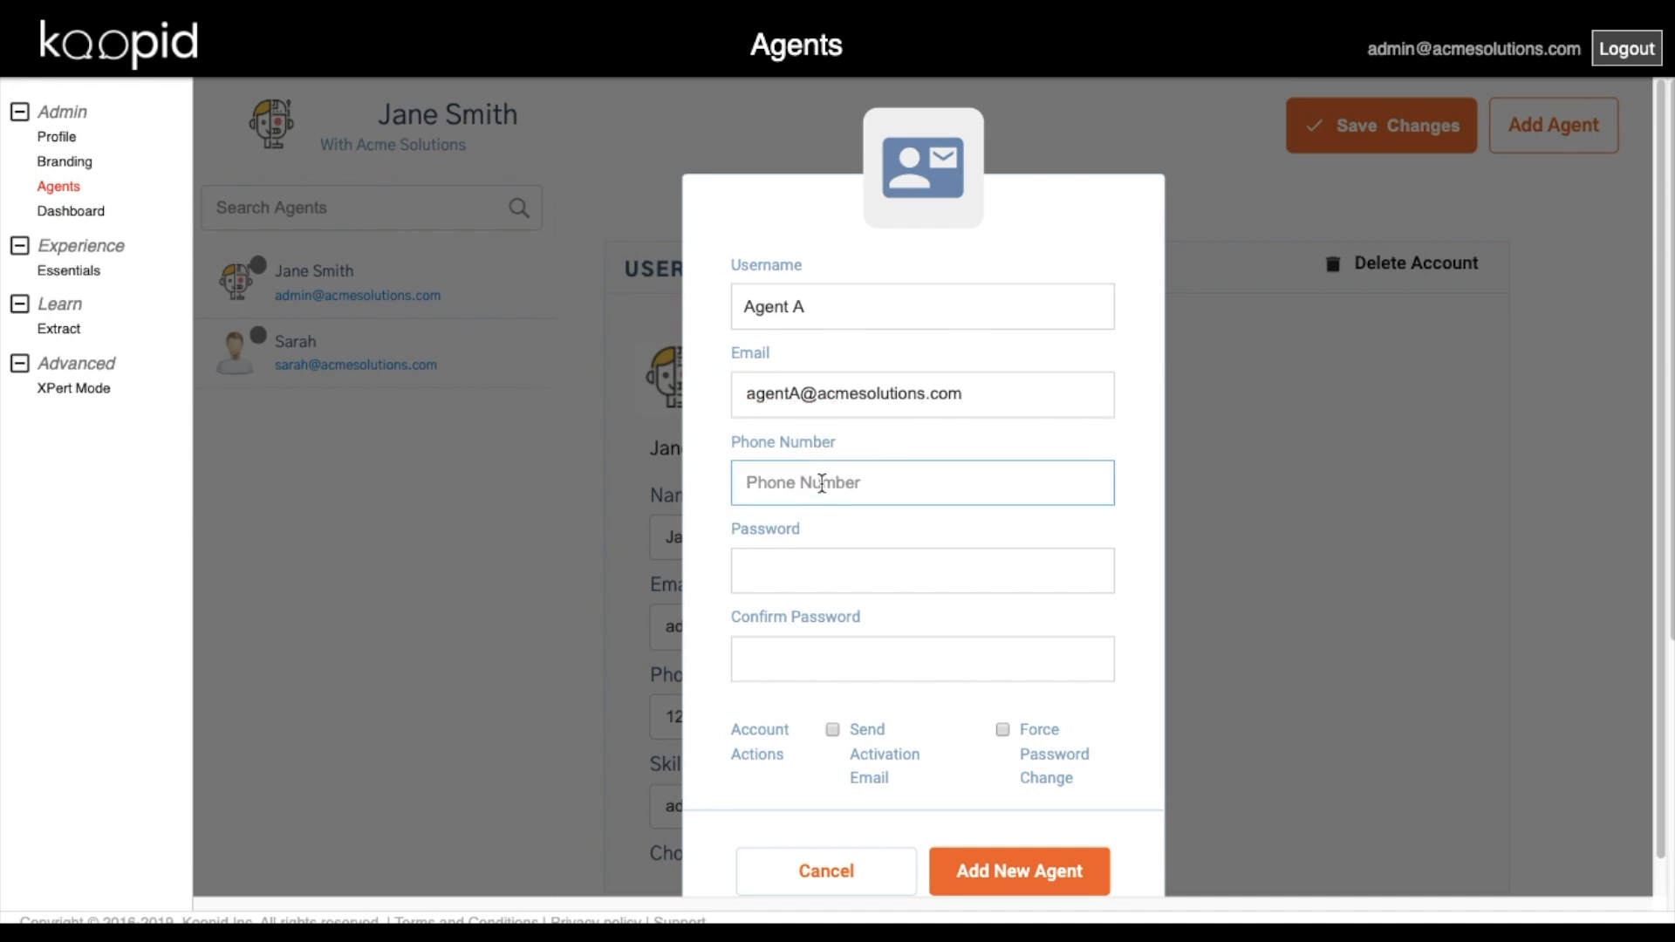
type("11235551212")
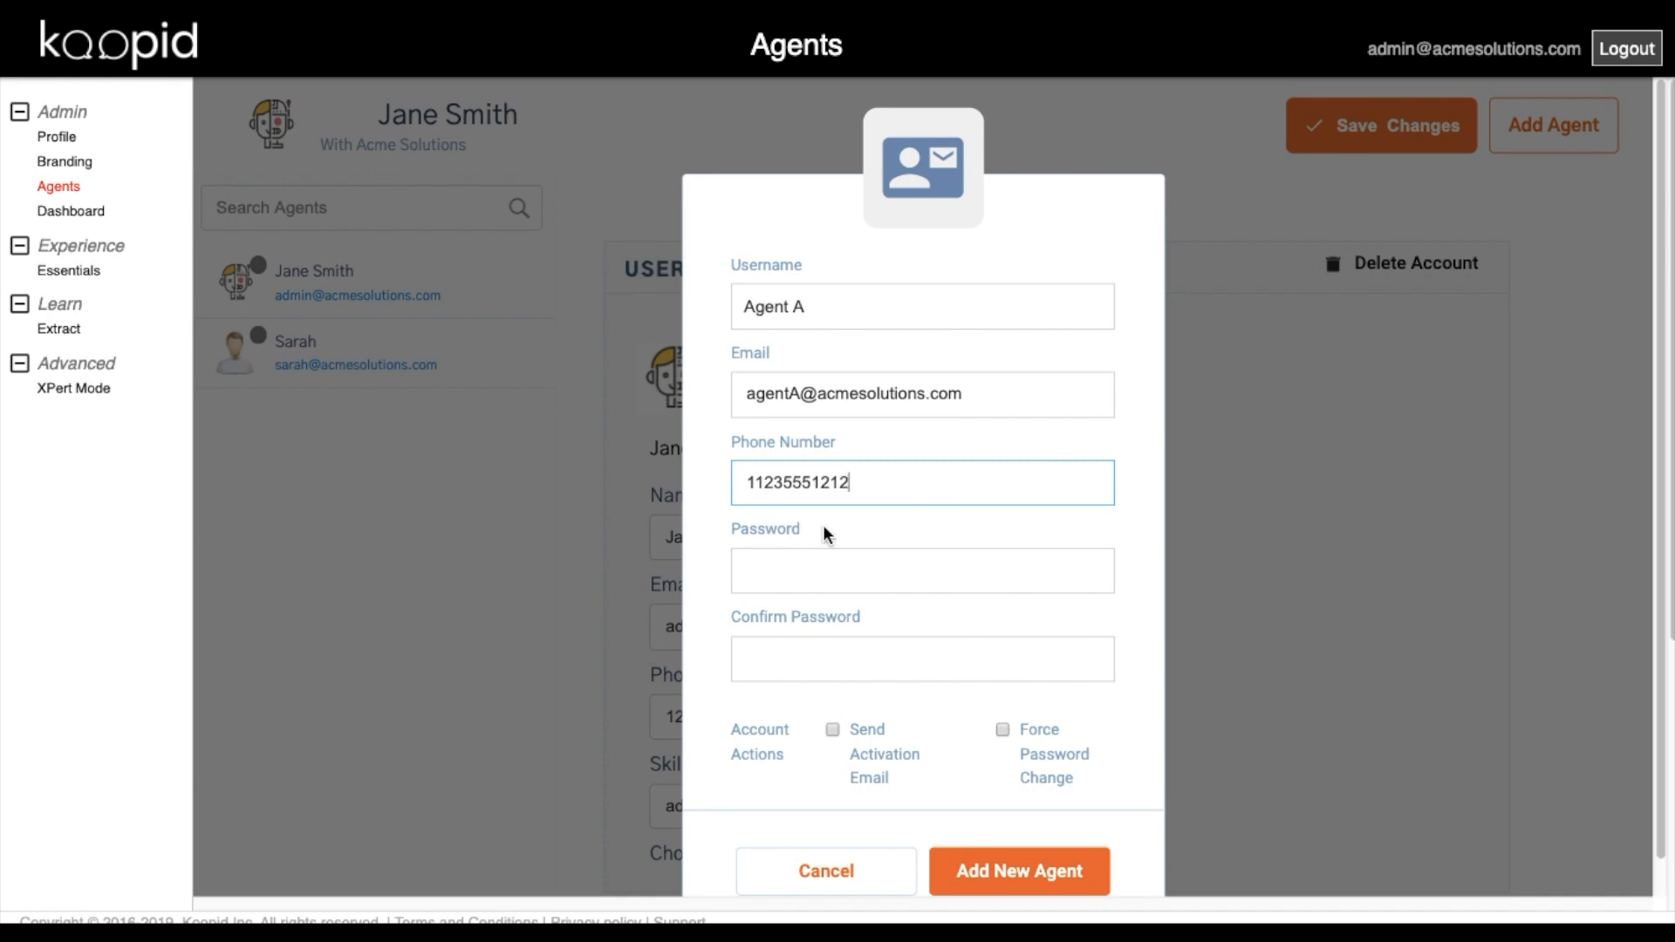
Set Agent A's password, require a password change at first login, and create the agent.
left_click(838, 568)
type("••••••")
key("Tab")
type("••••••")
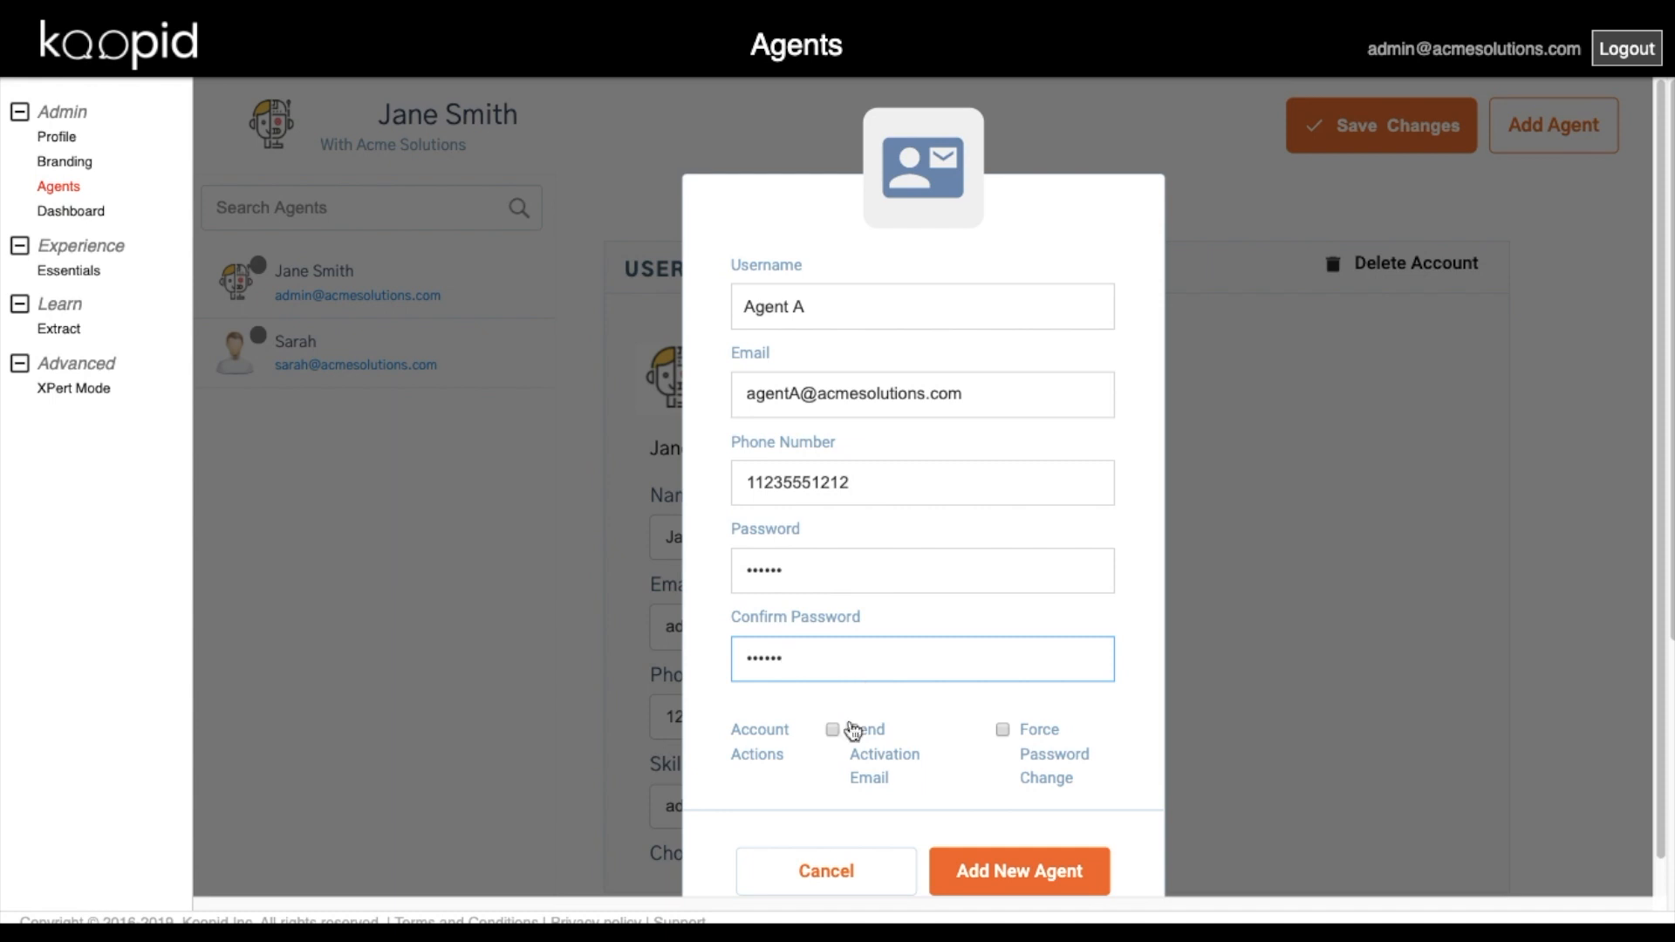
left_click(833, 733)
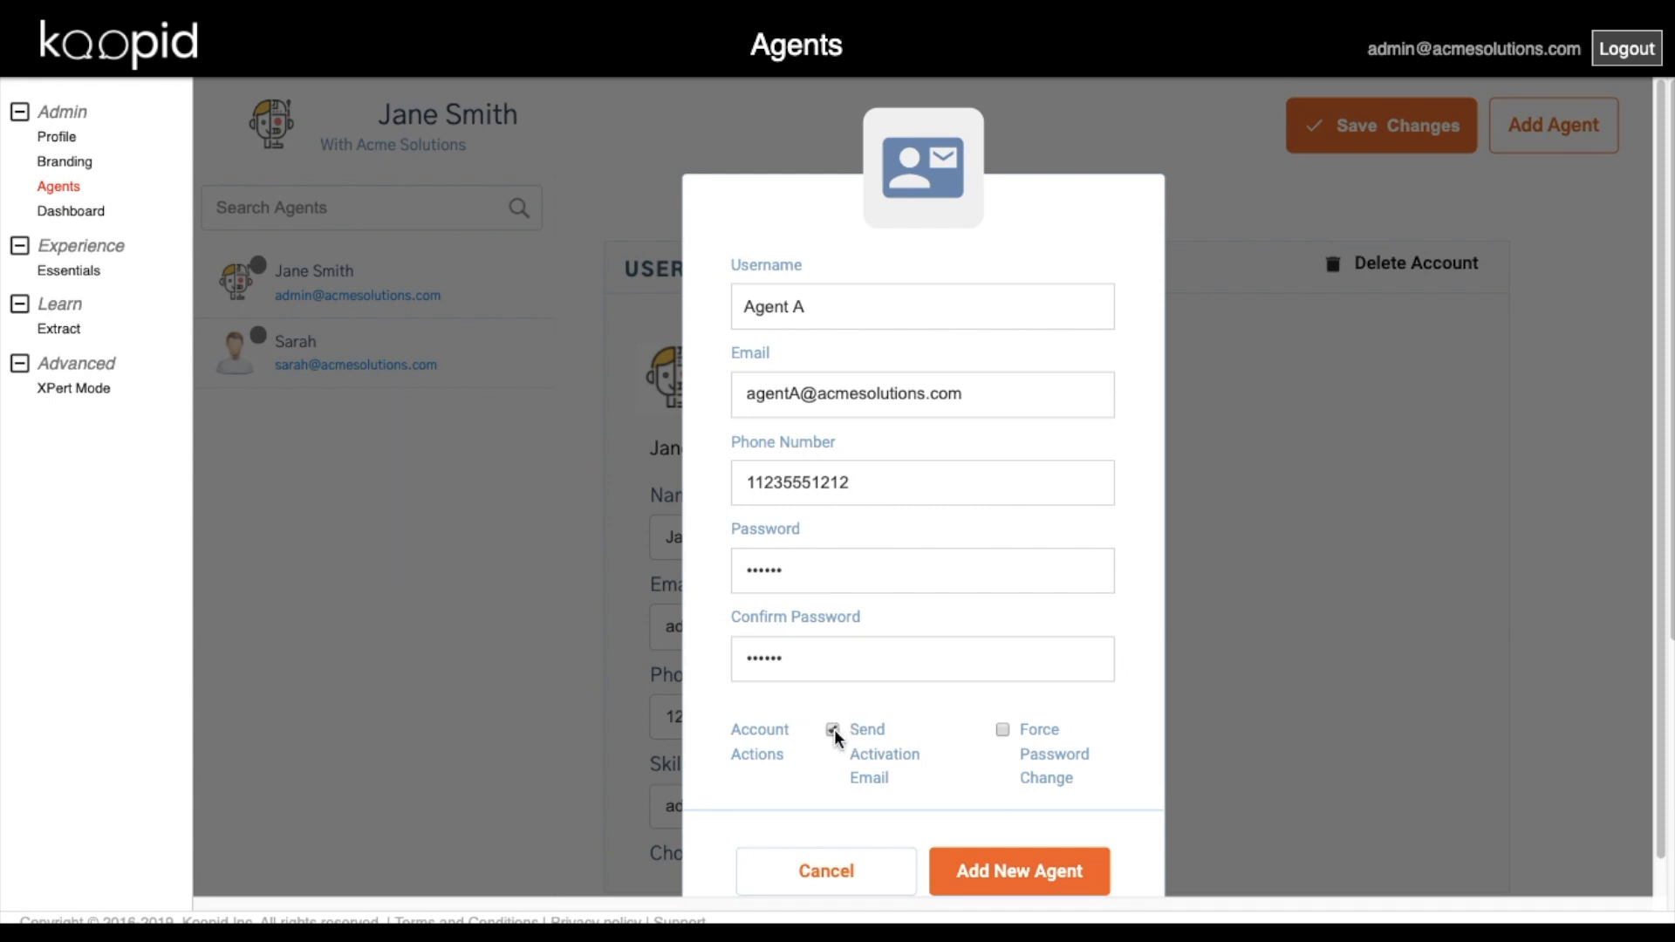
left_click(833, 733)
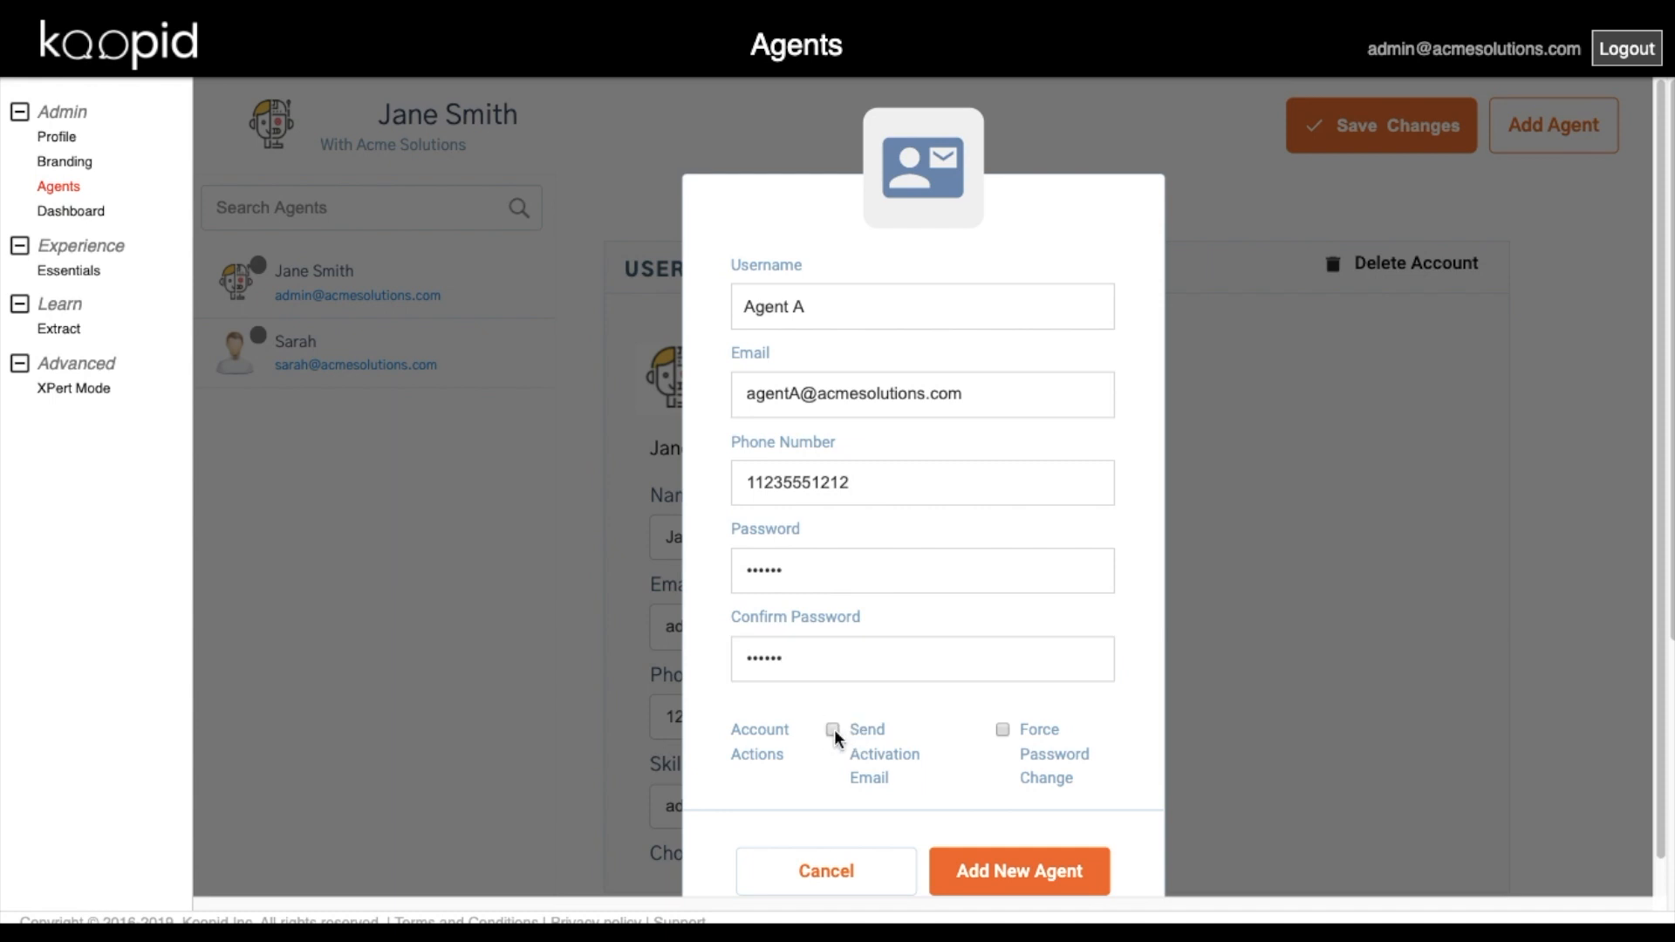
left_click(1004, 738)
left_click(1003, 735)
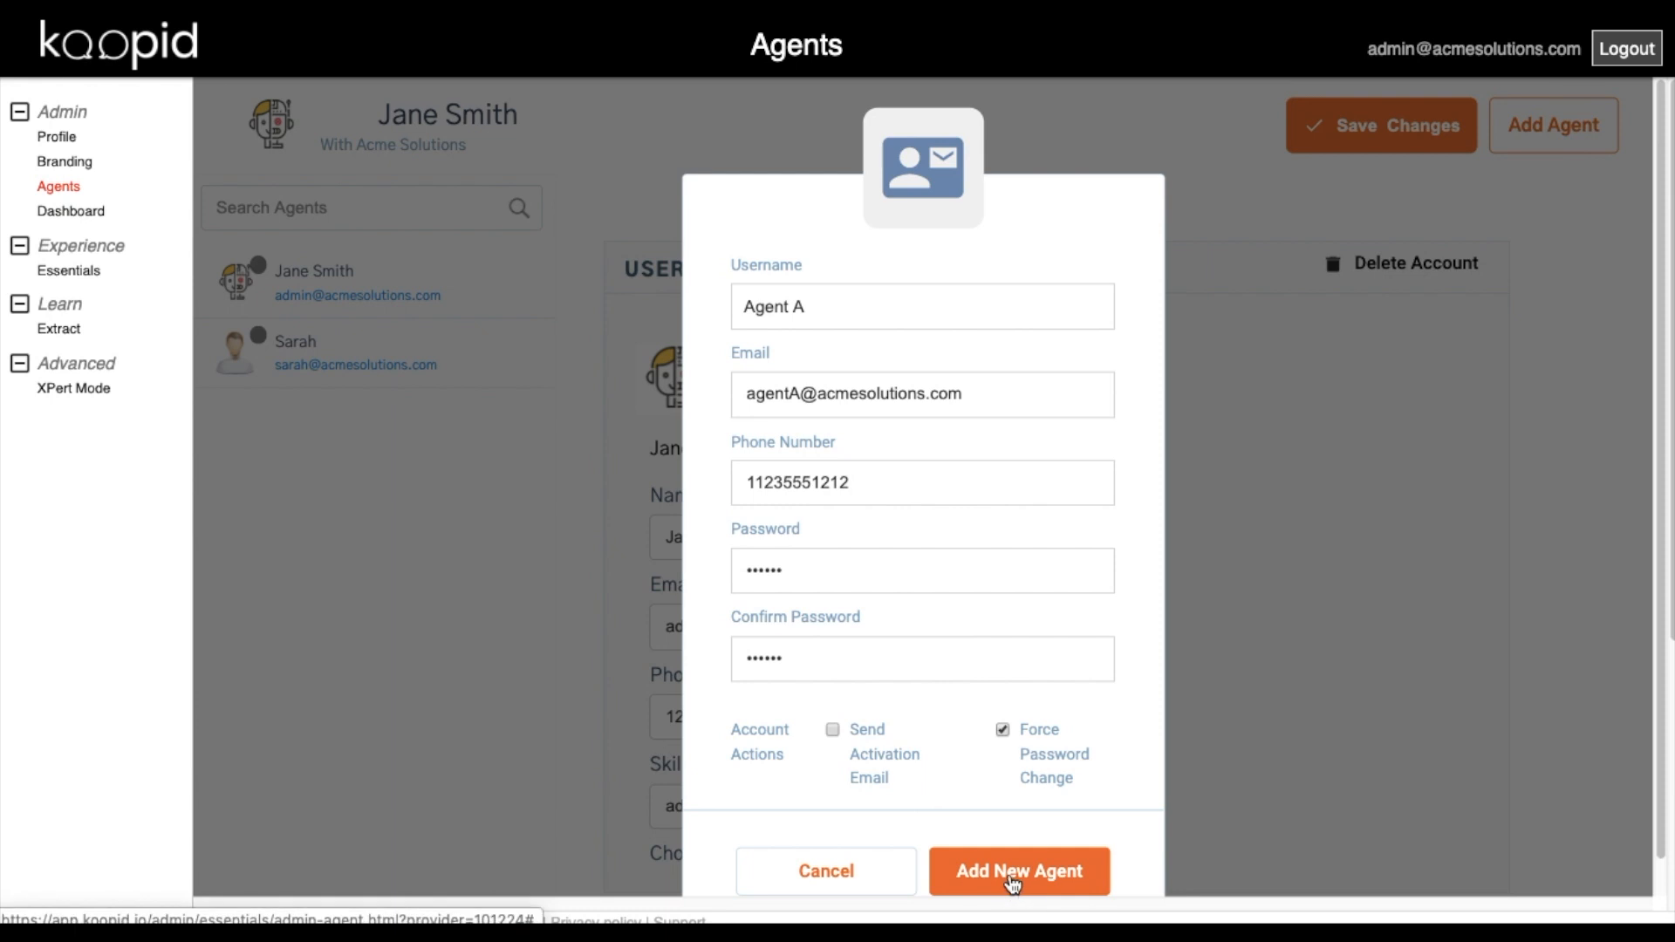
left_click(1012, 876)
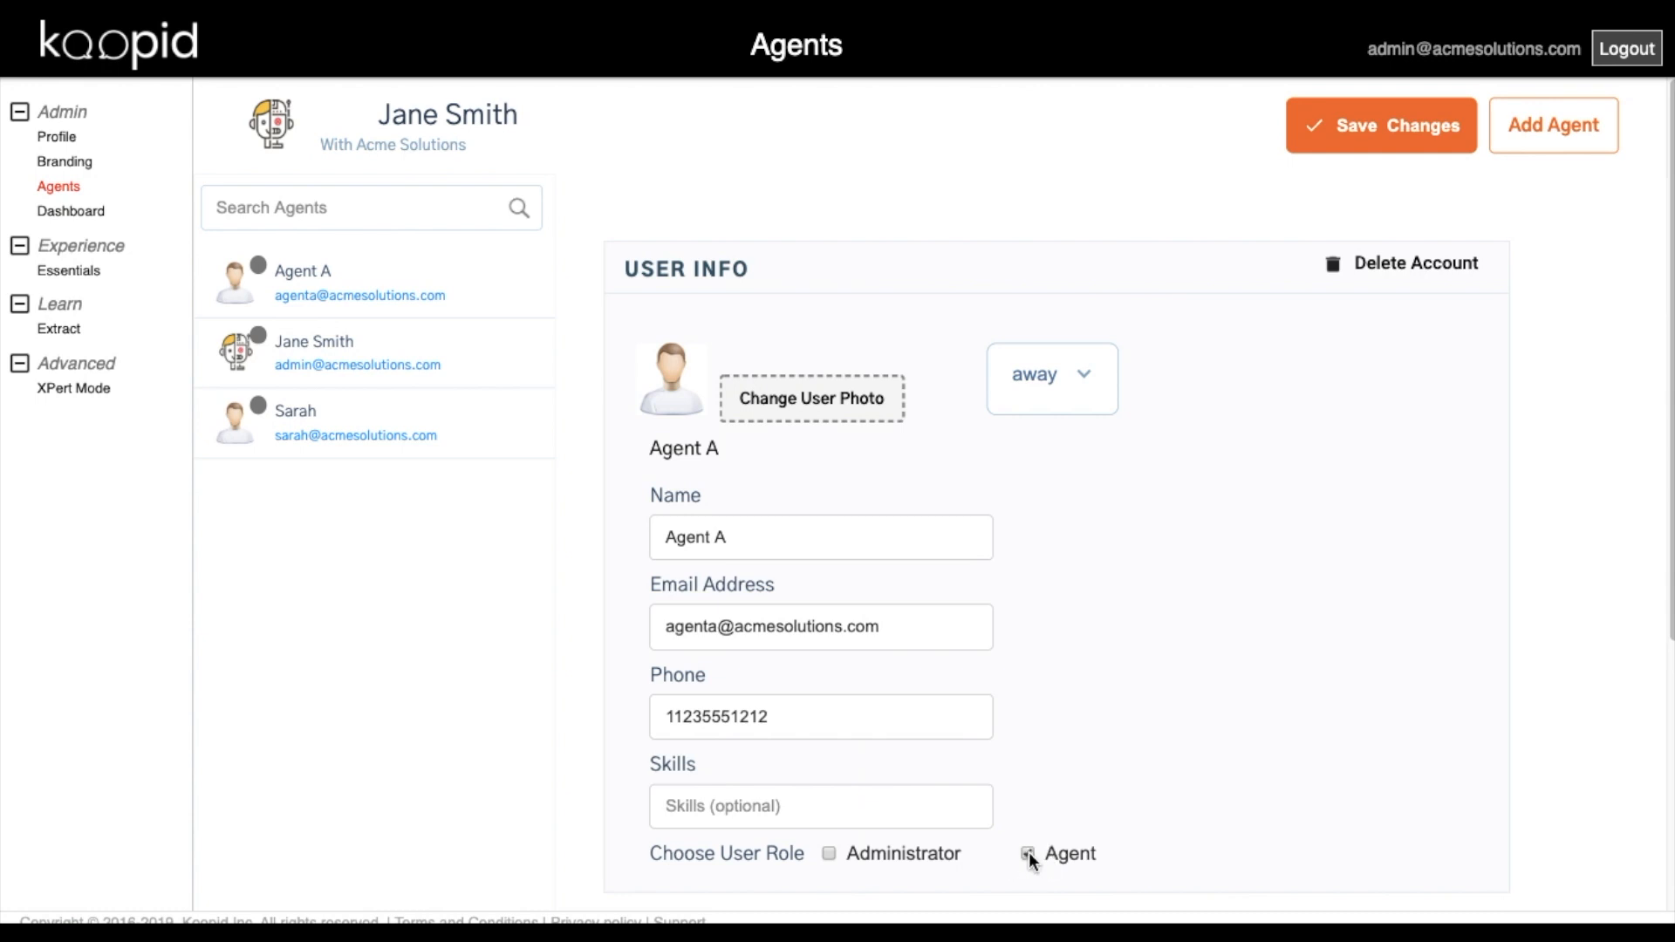
Give Agent A the Agent role and the skills 'support, sales'.
left_click(830, 853)
left_click(866, 806)
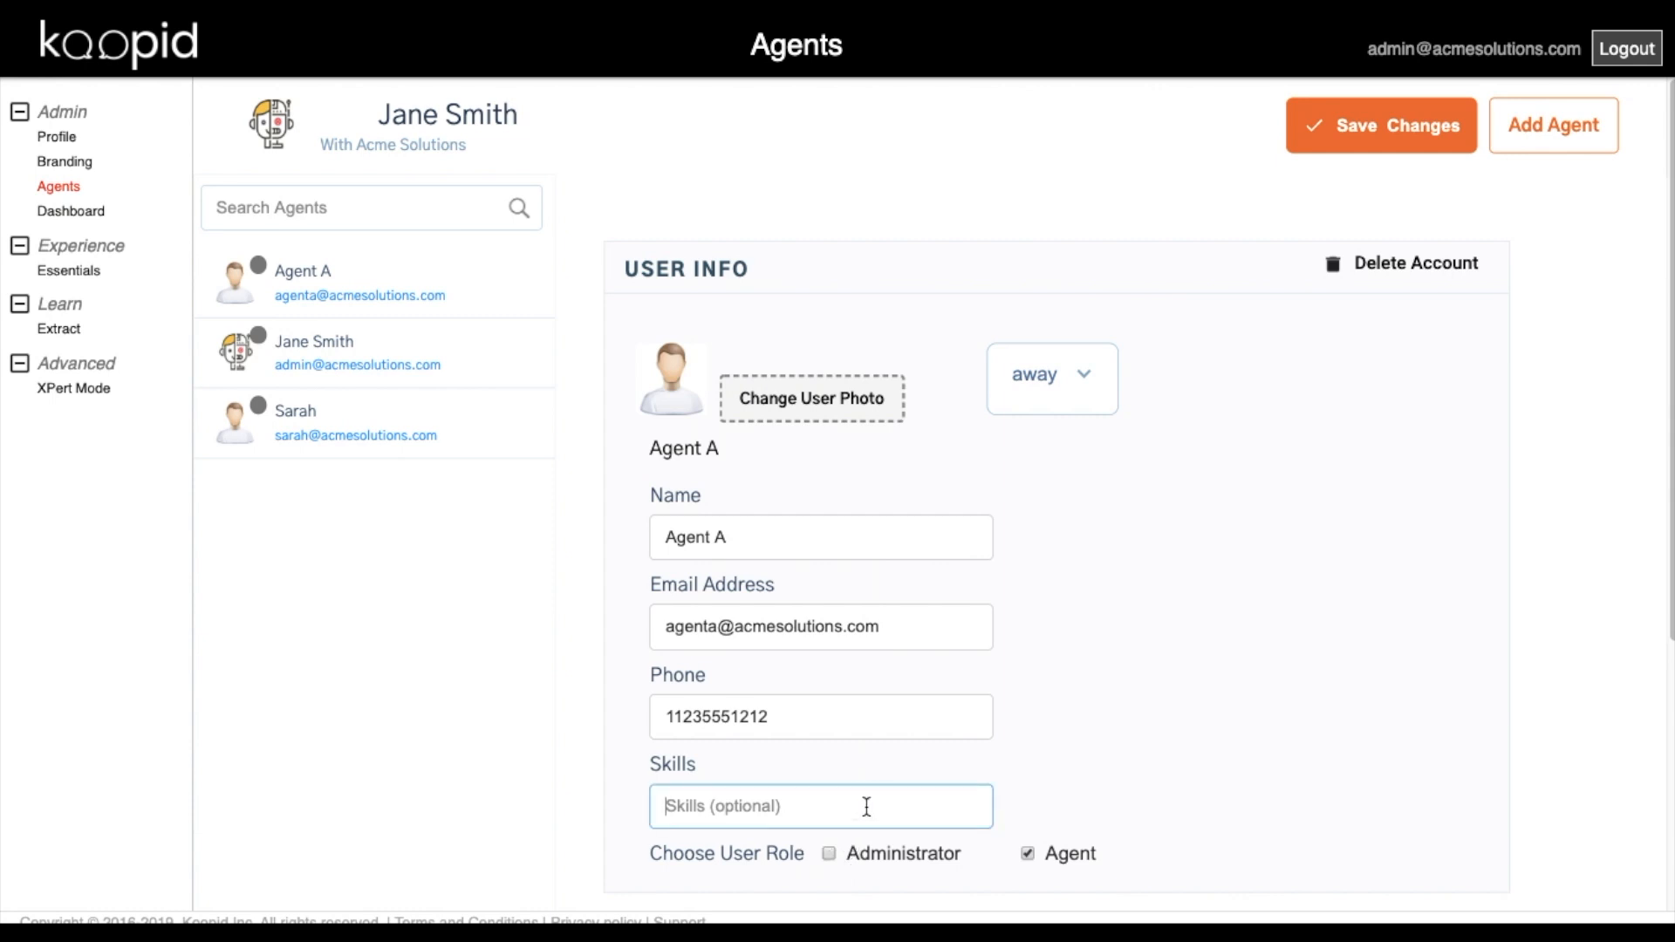
type("support, sales")
Set PersonIconA as Agent A's photo, keep presence at away, and save the profile.
left_click(793, 403)
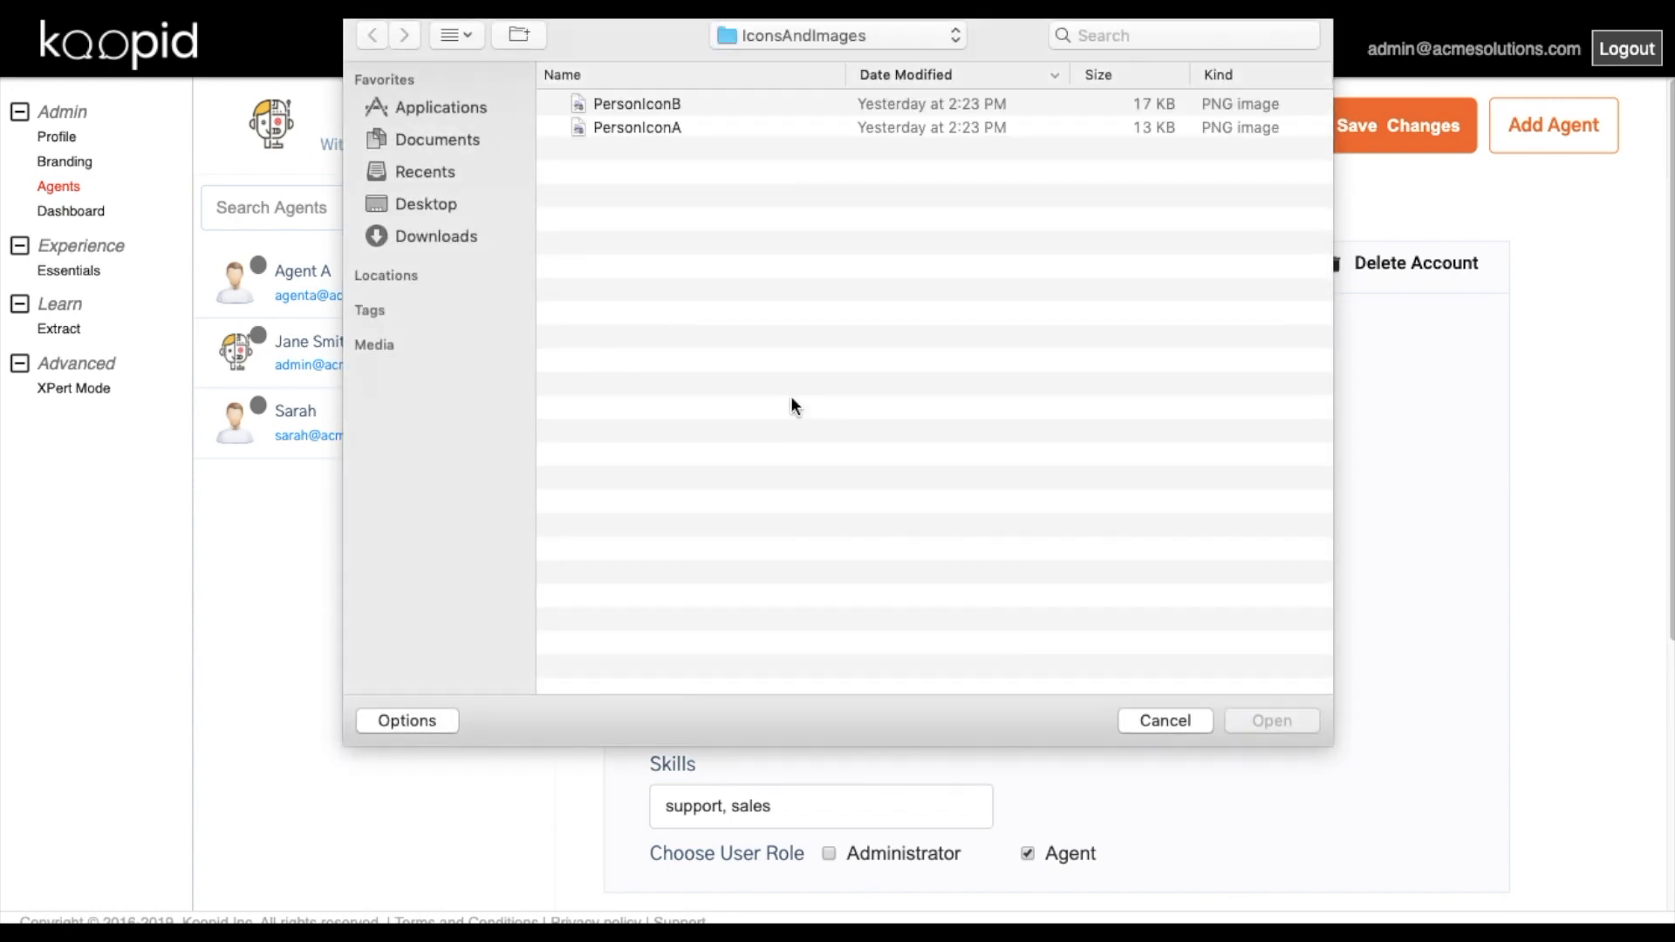
left_click(637, 131)
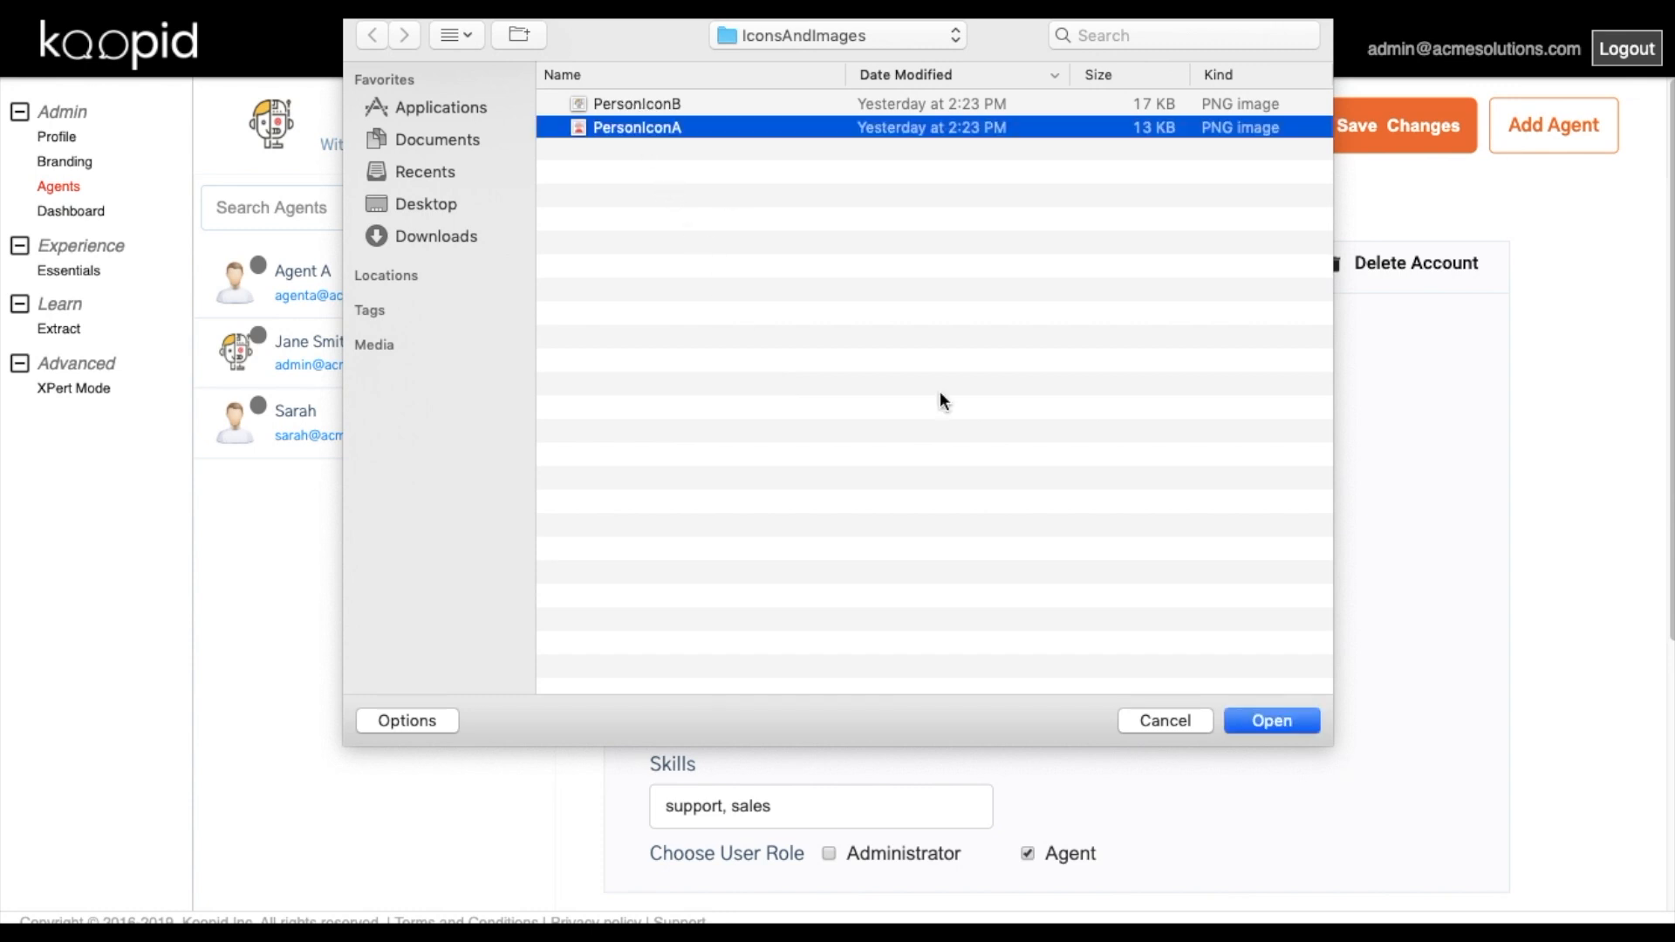
left_click(1263, 721)
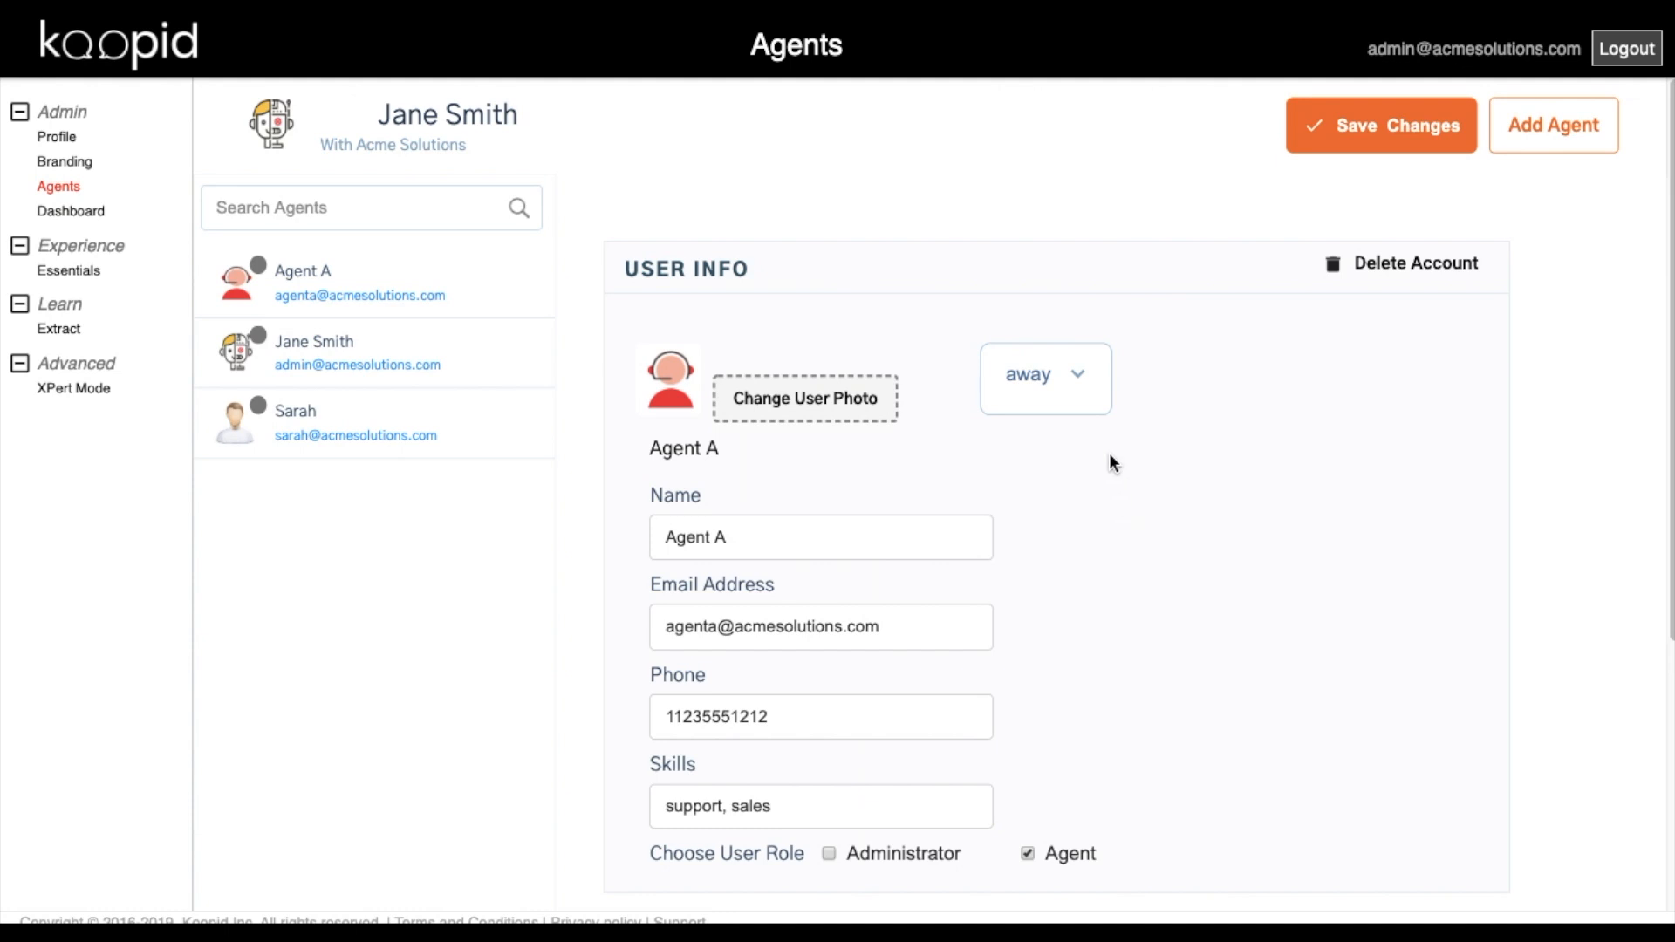
left_click(1082, 380)
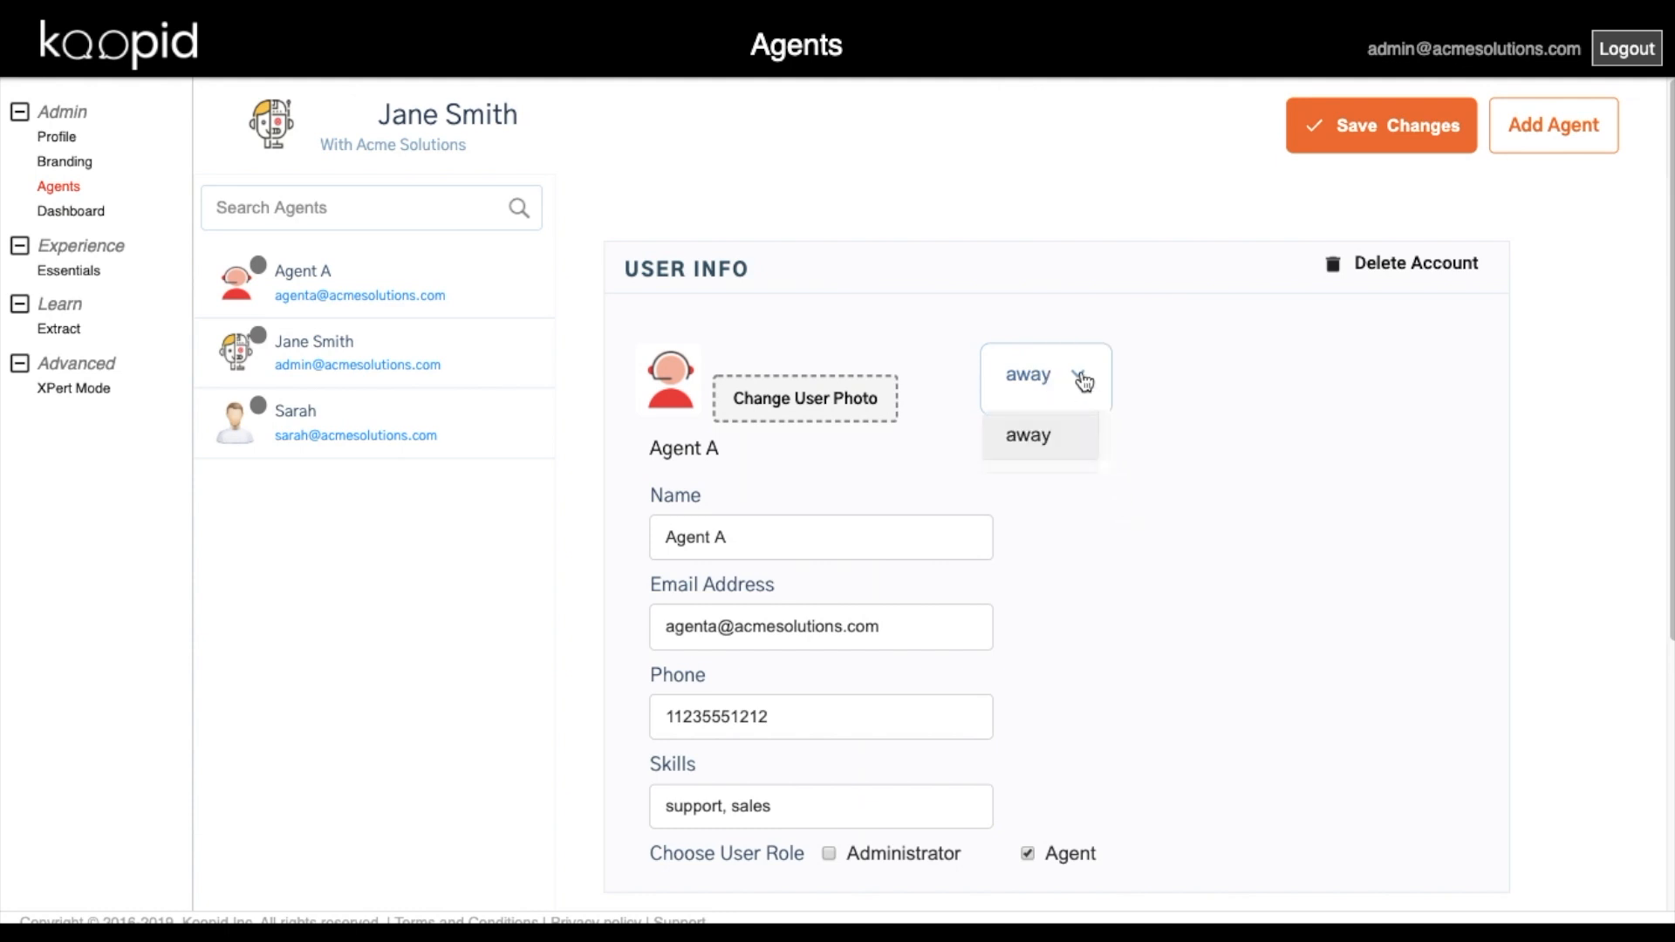
left_click(1082, 381)
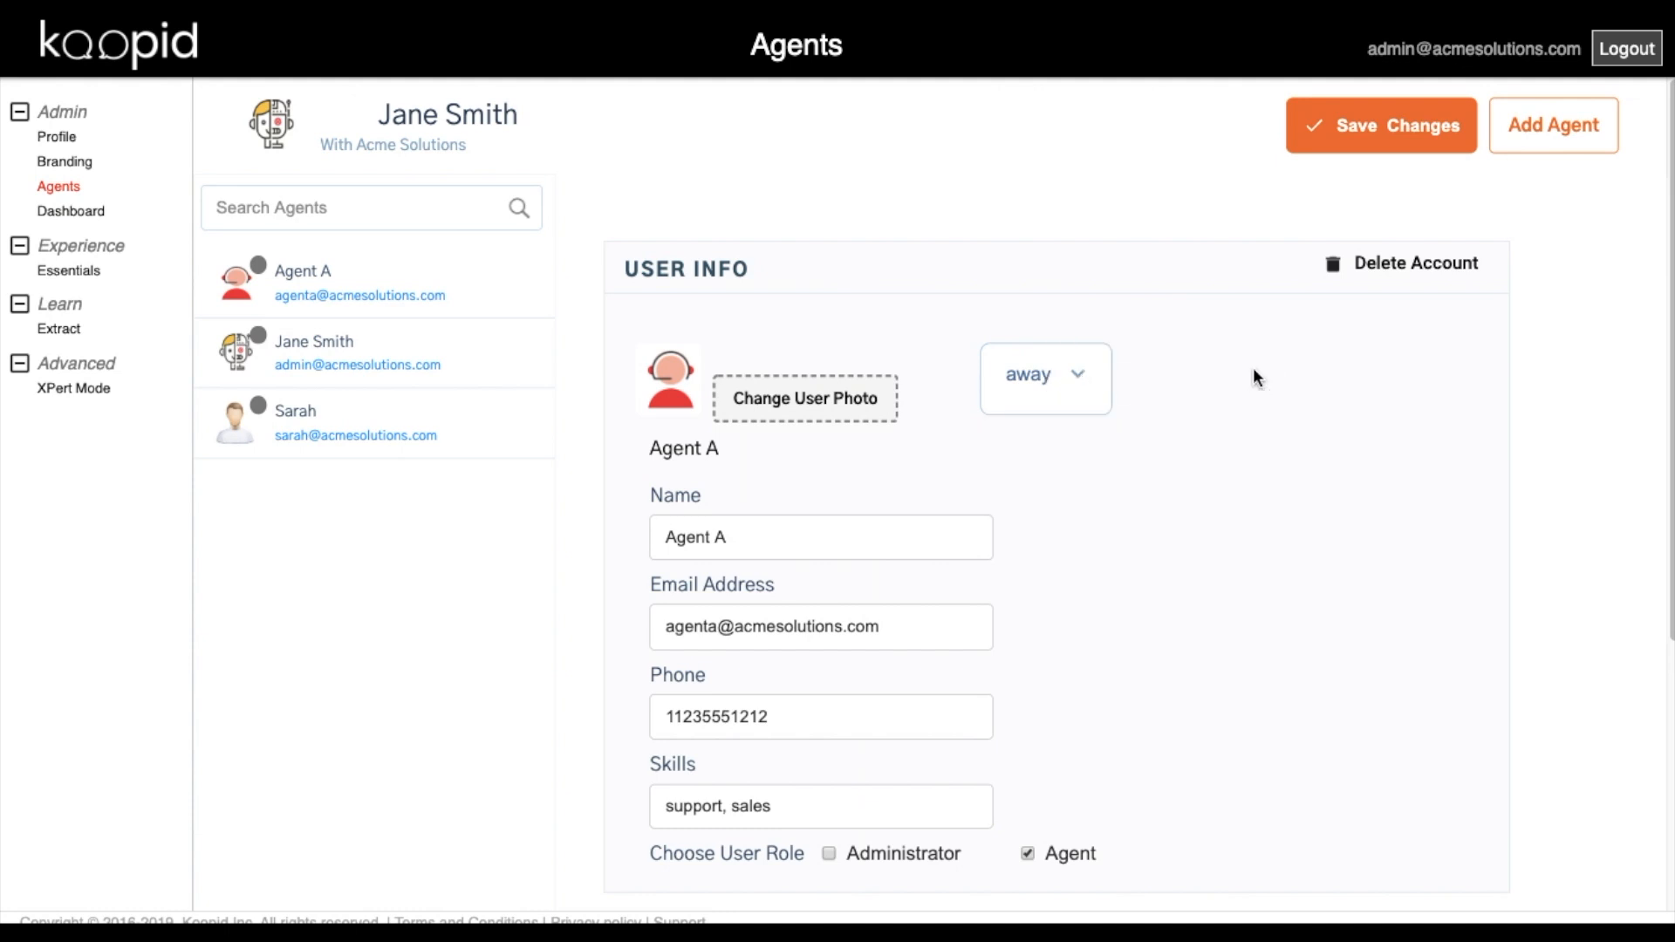
left_click(1375, 138)
Fill a new agent form for AdminA with its email, phone number and matching passwords.
left_click(1553, 123)
left_click(899, 308)
type("AdminA")
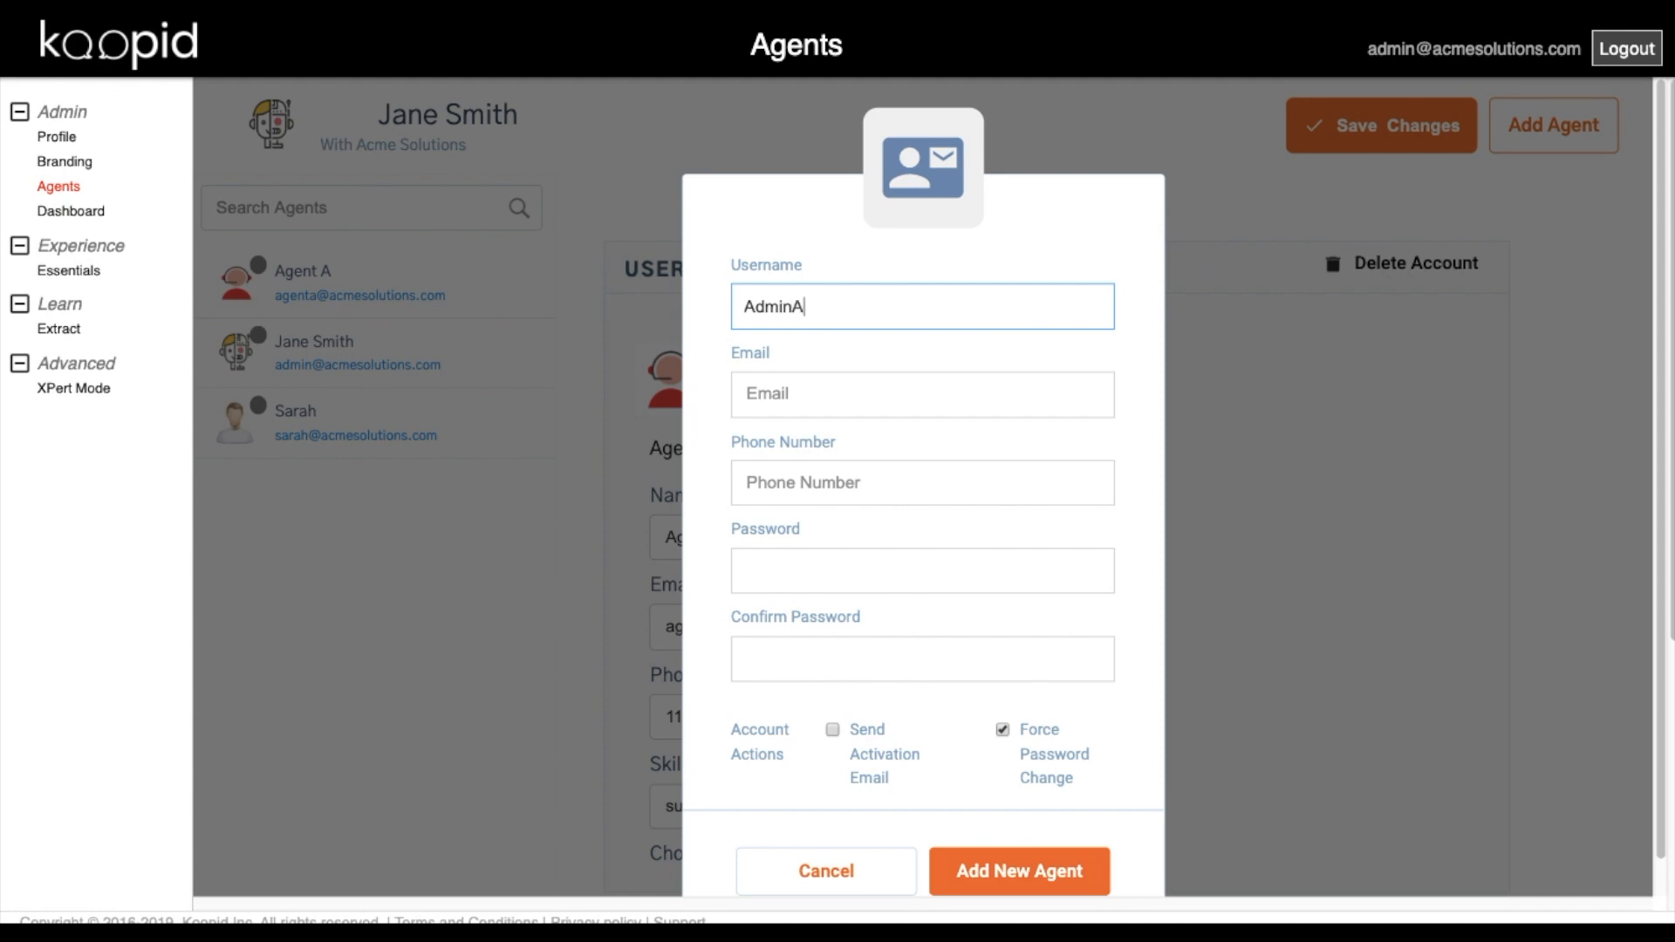
key("Tab")
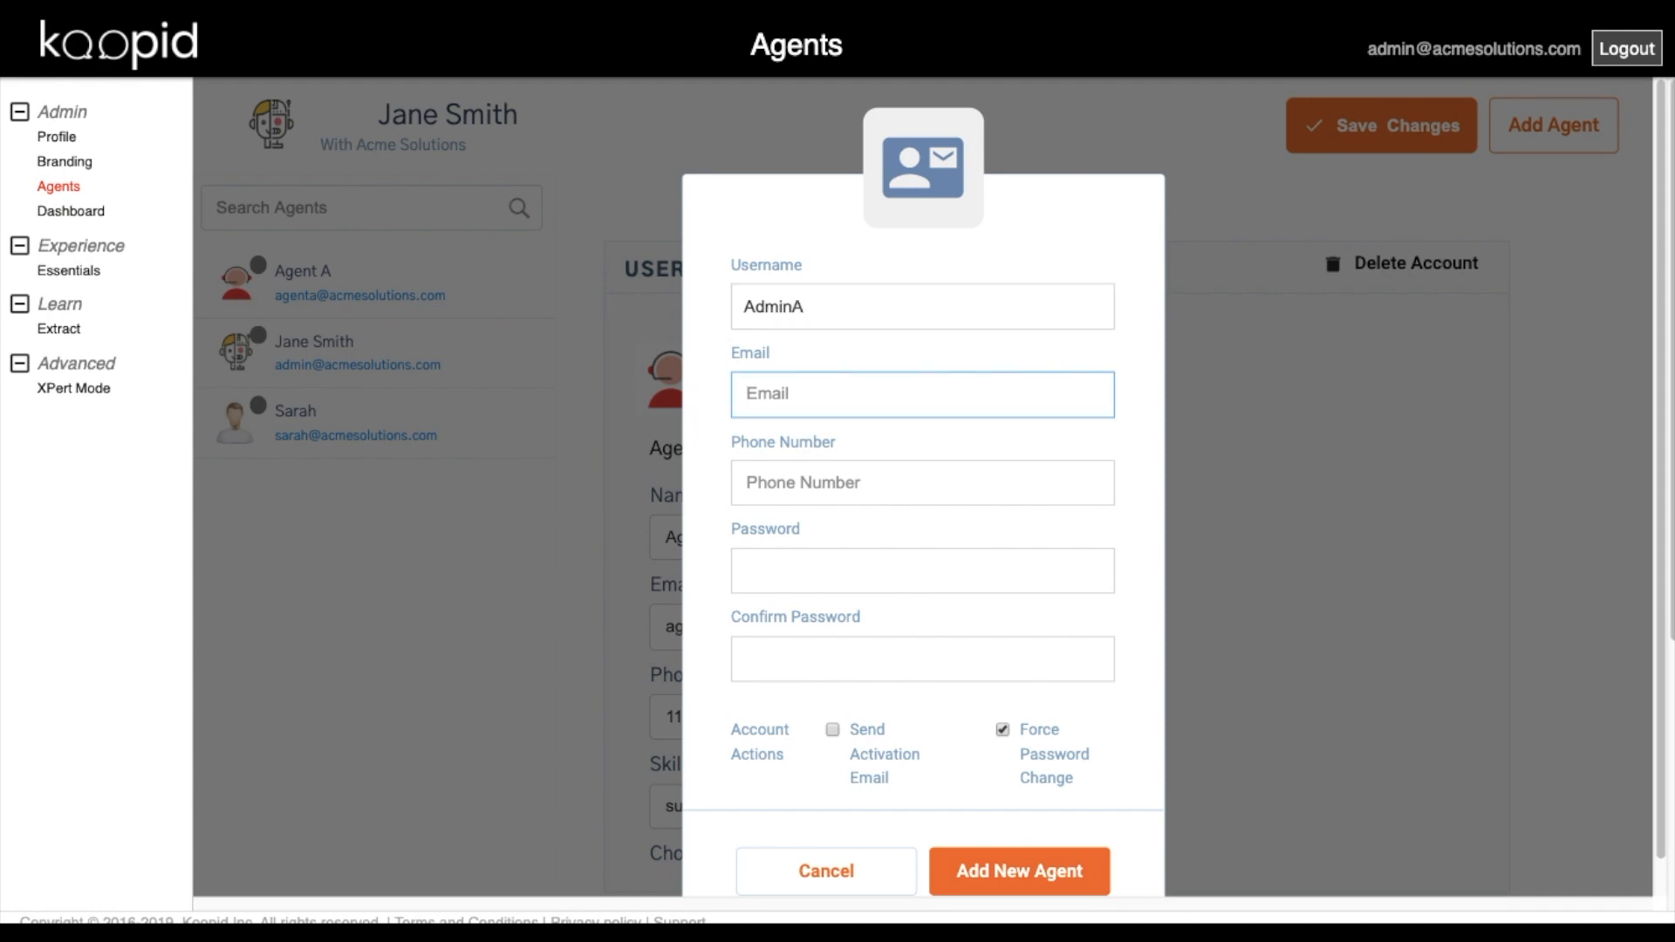
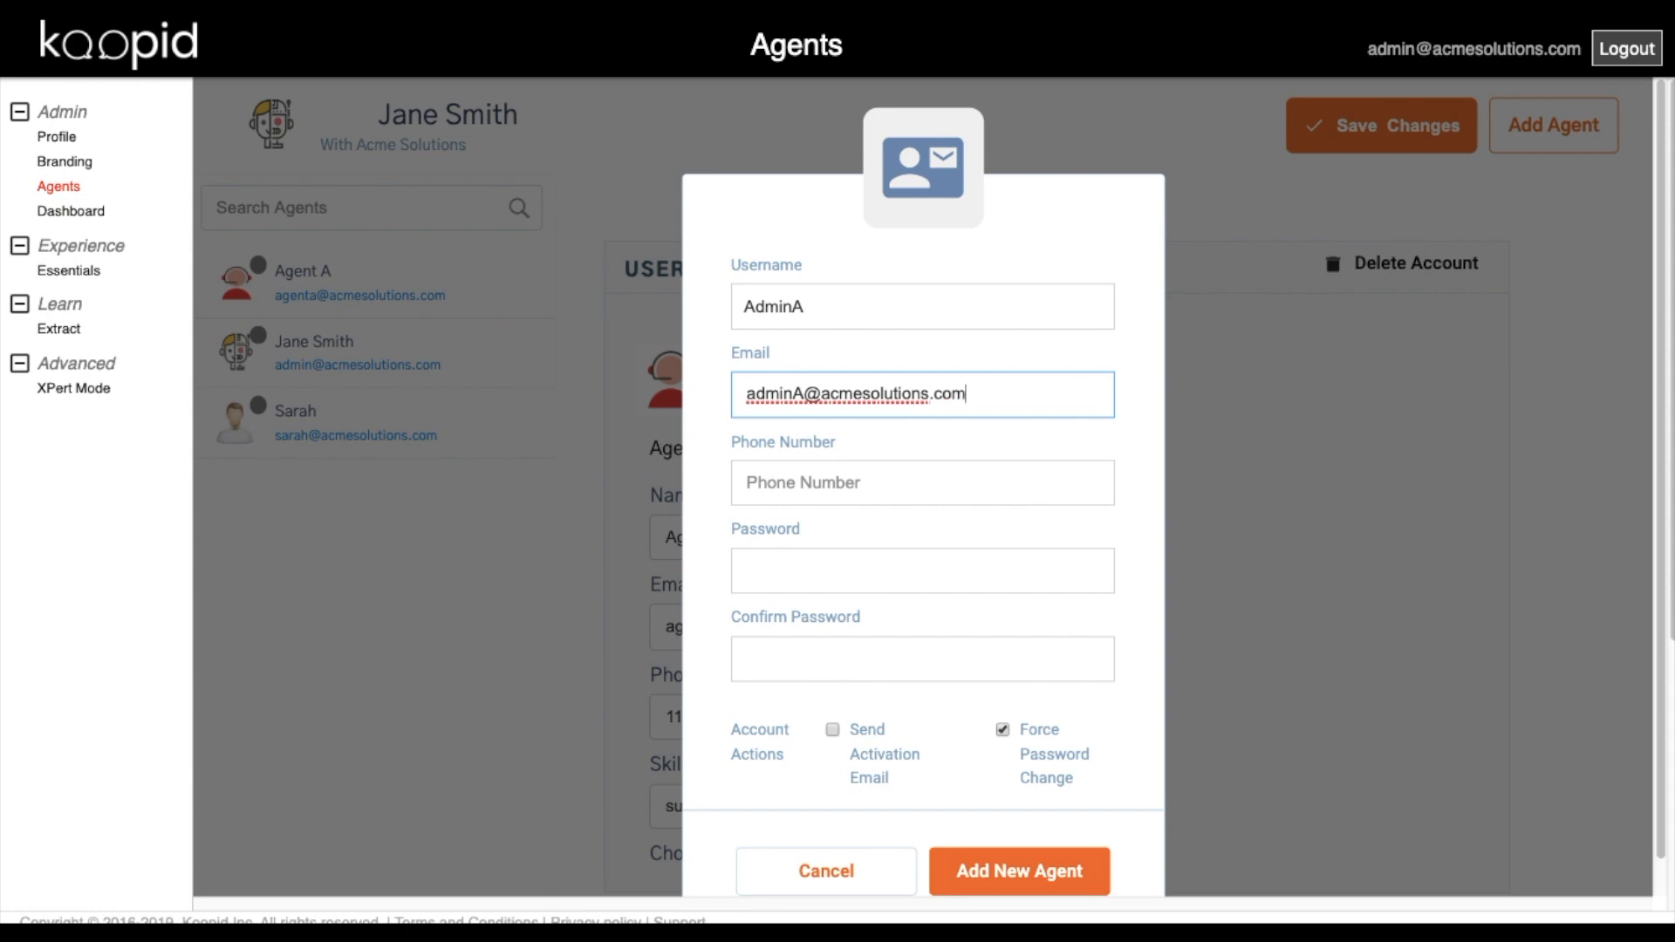
key("Tab")
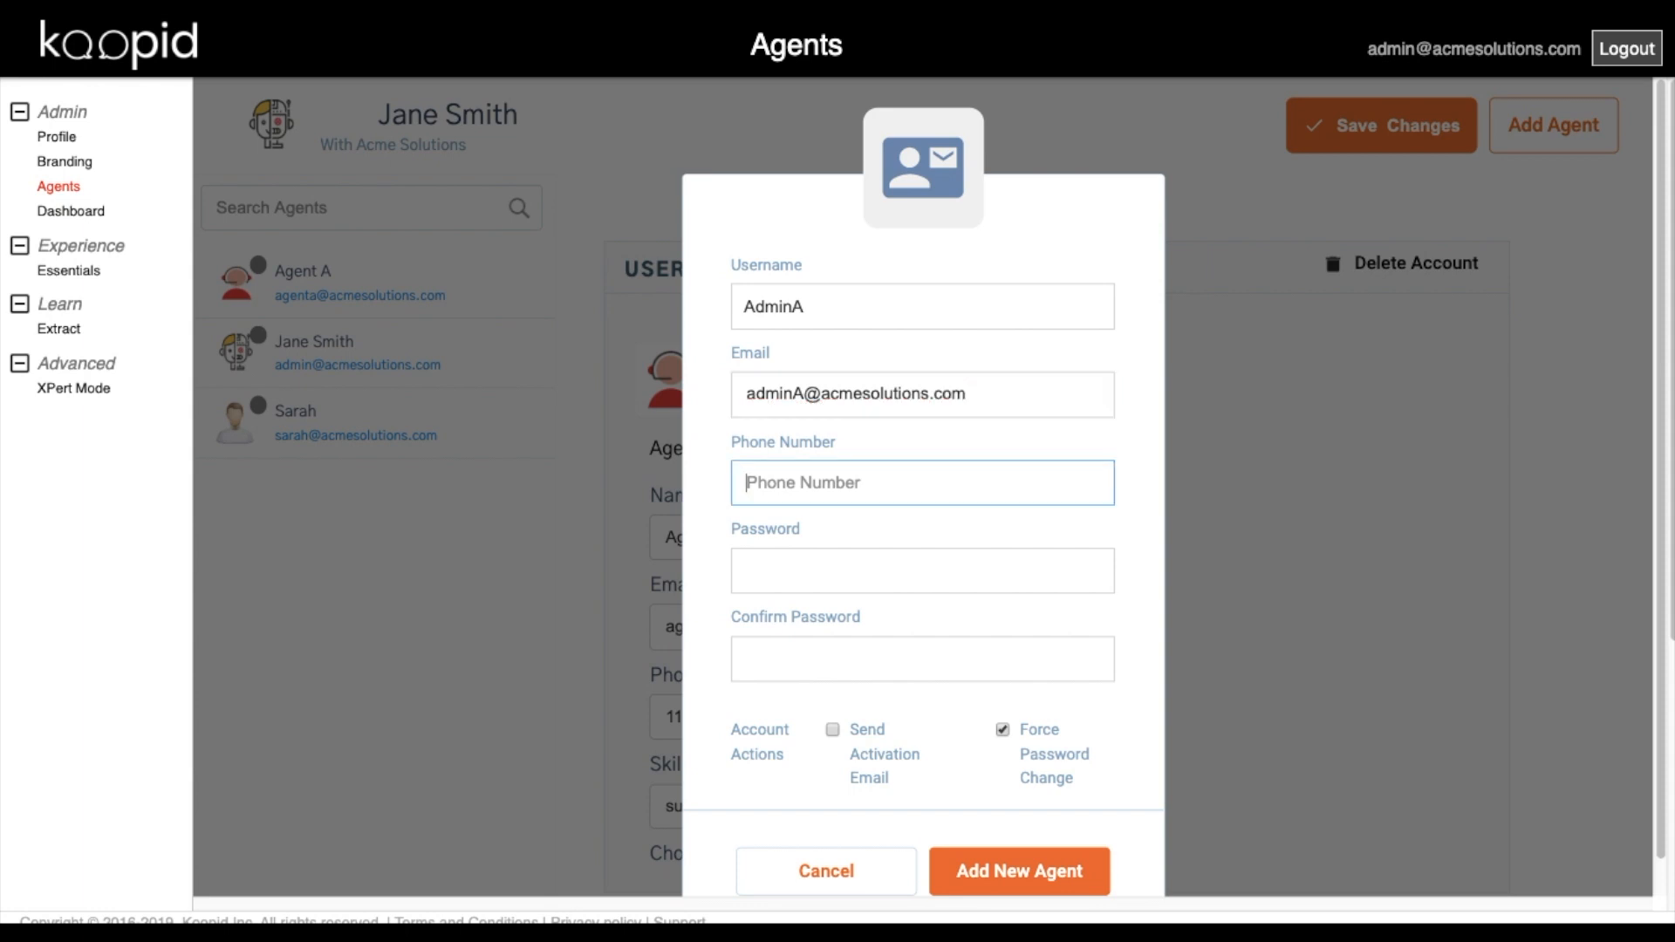
type("14565551212")
left_click(941, 581)
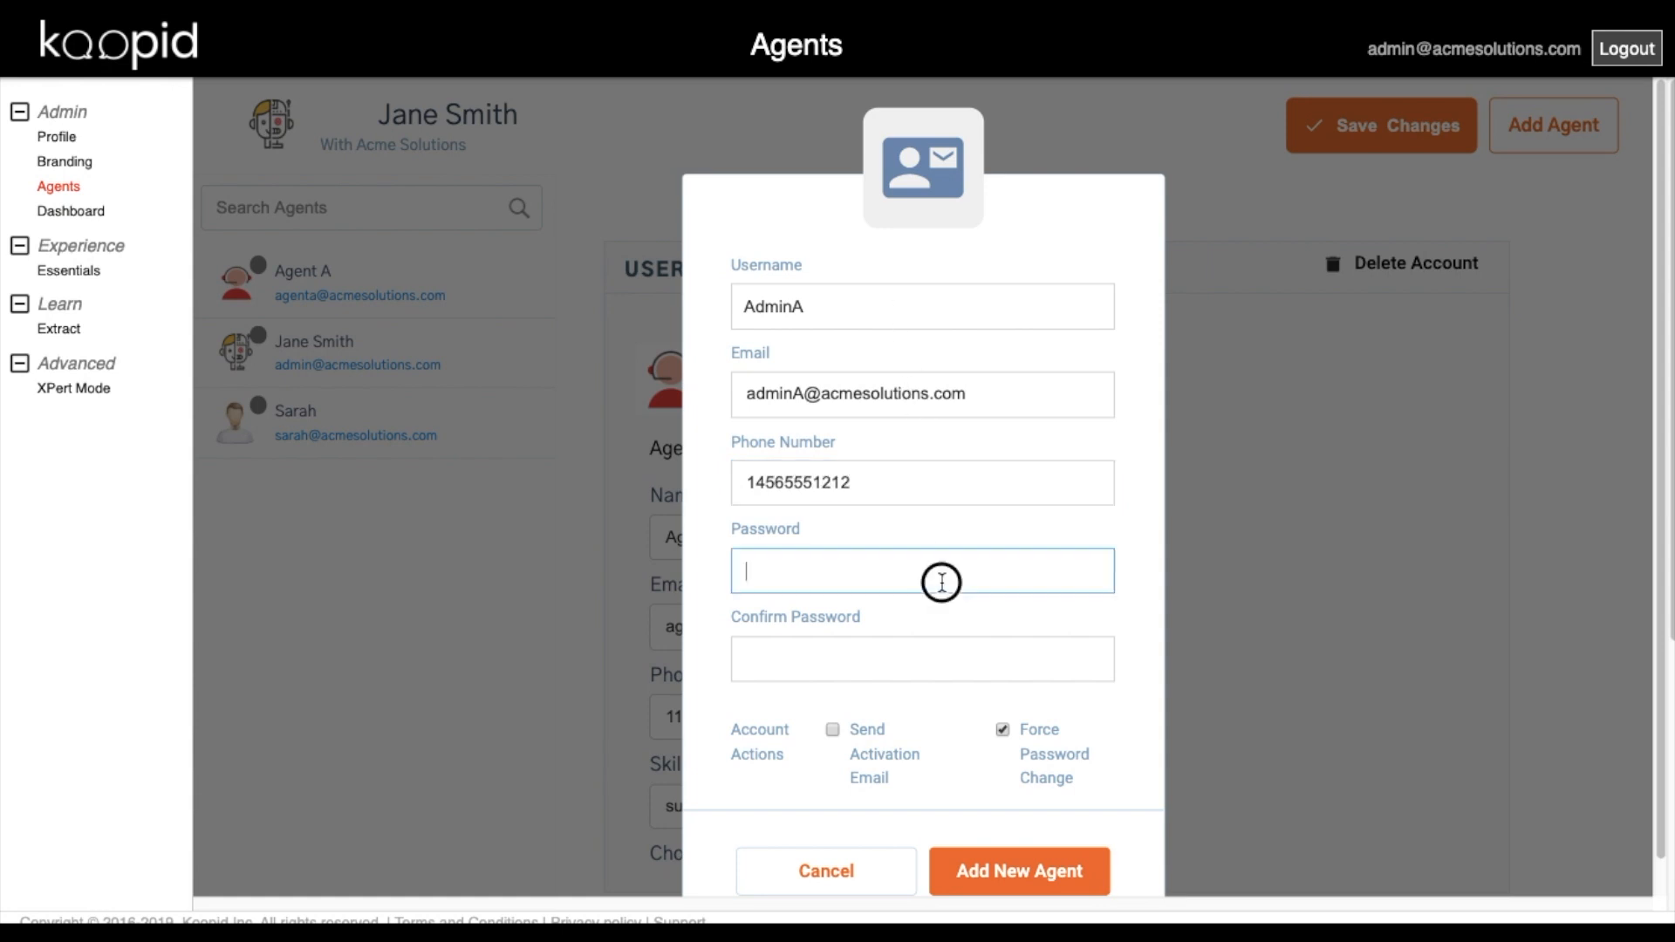
type("123456")
key("Tab")
type("123456")
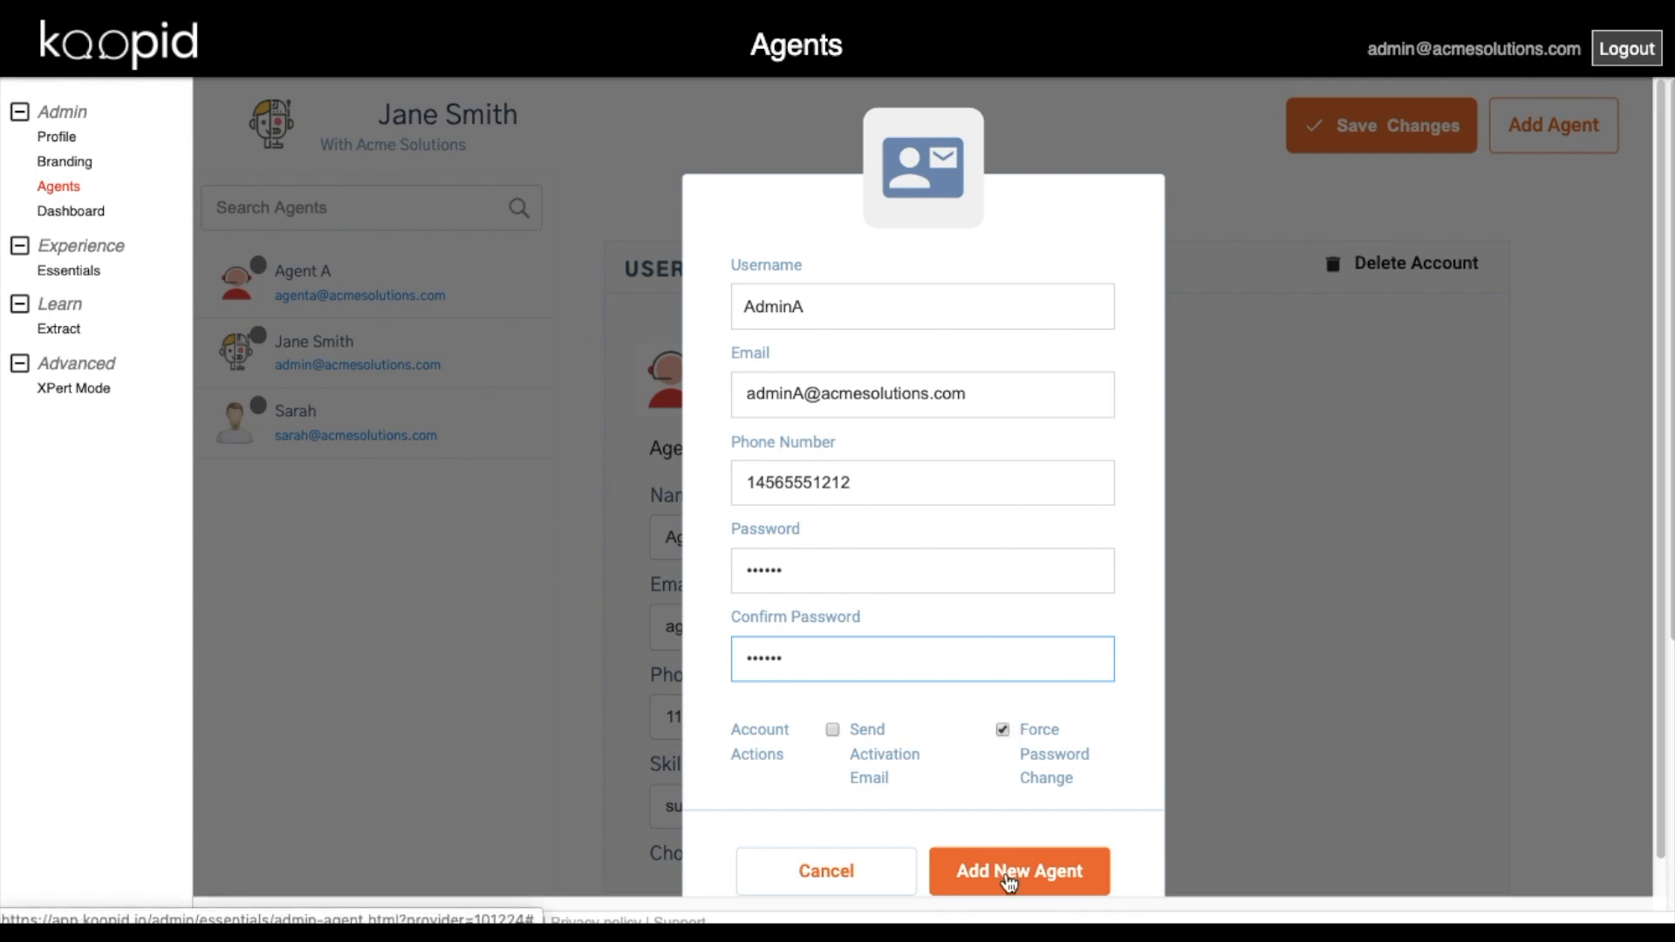
Create AdminA, switch its role from Agent to Administrator, and enter skills 'admin, manager'.
left_click(1009, 877)
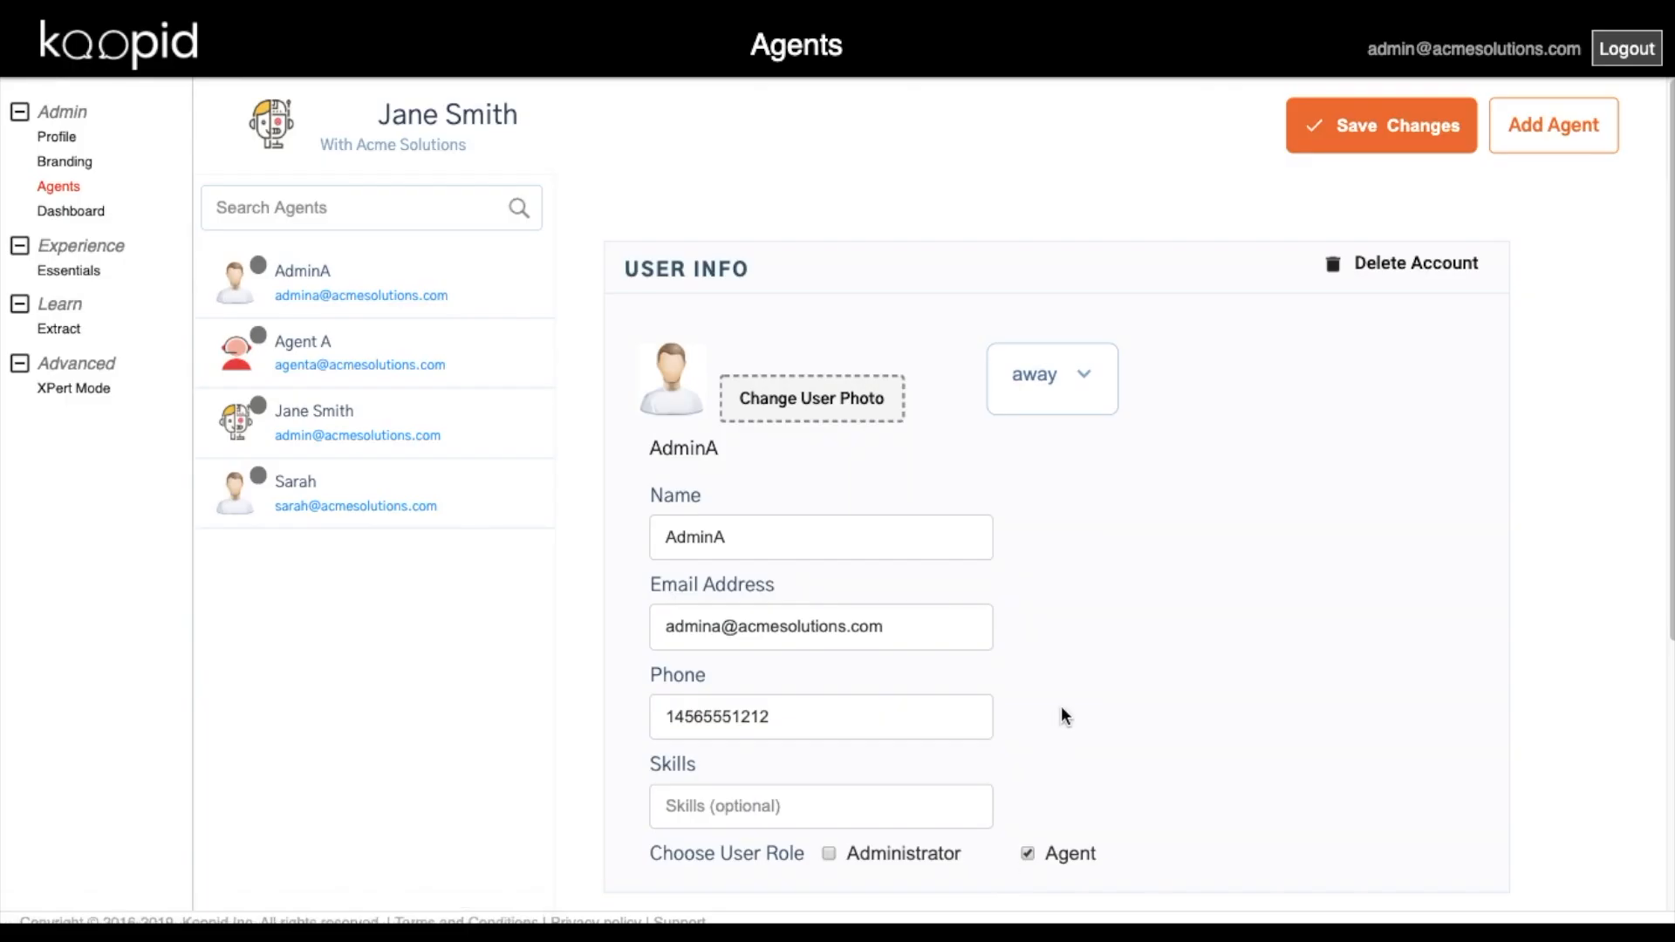
left_click(1027, 854)
left_click(828, 854)
left_click(721, 804)
type("admin")
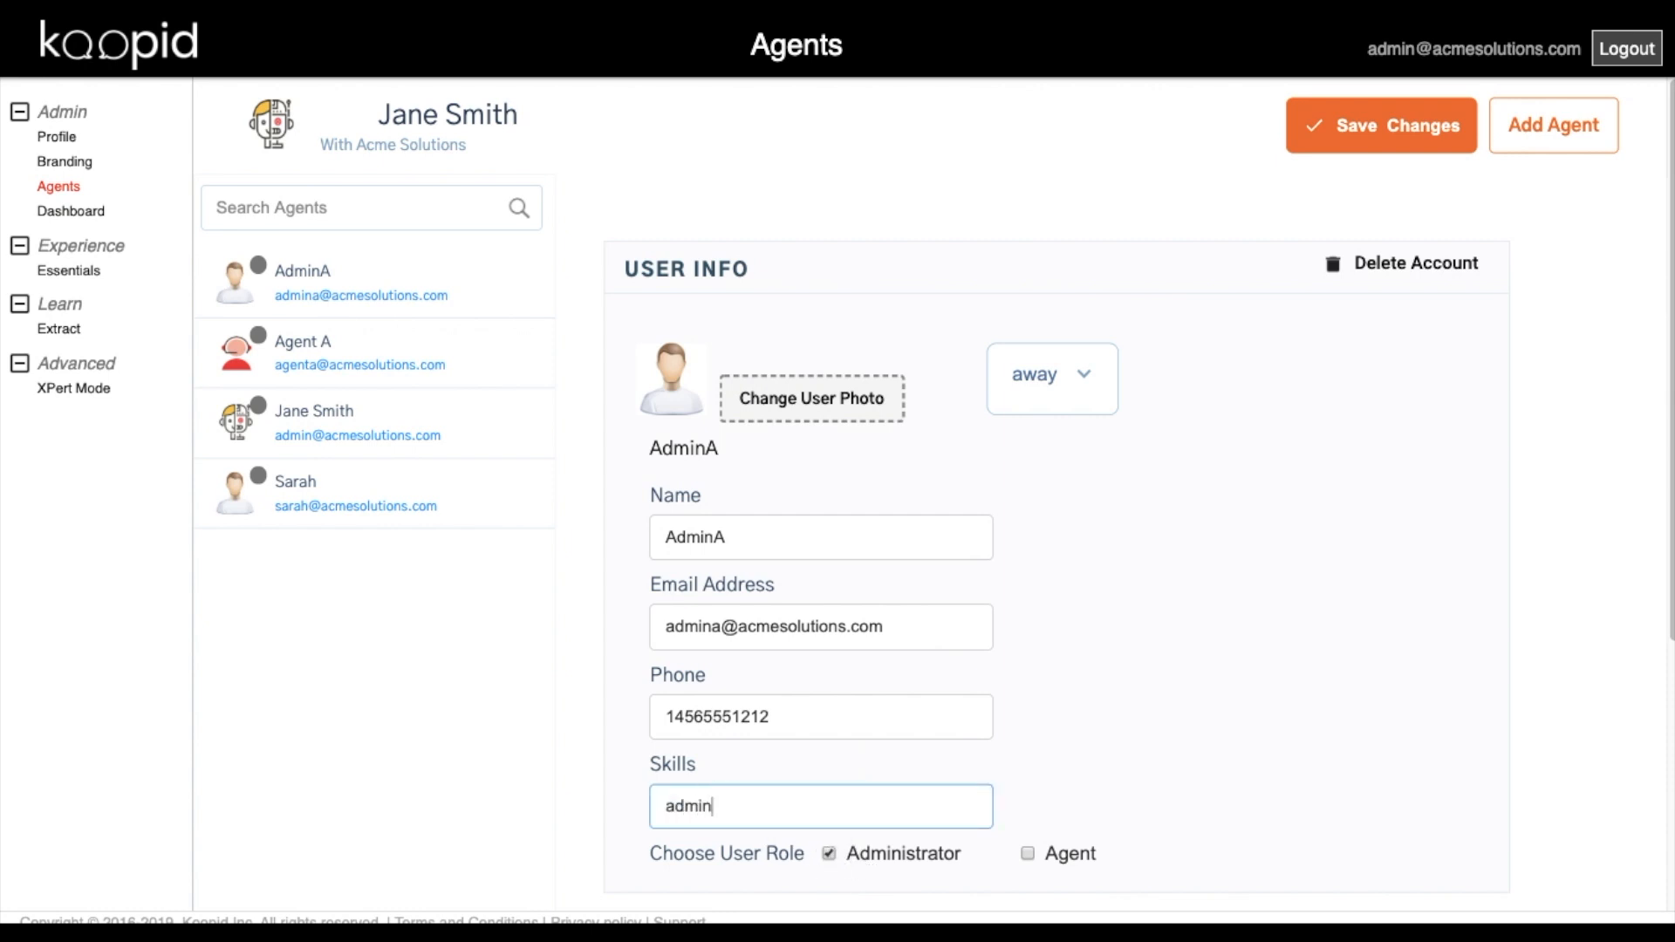
type(", manager")
left_click(1354, 133)
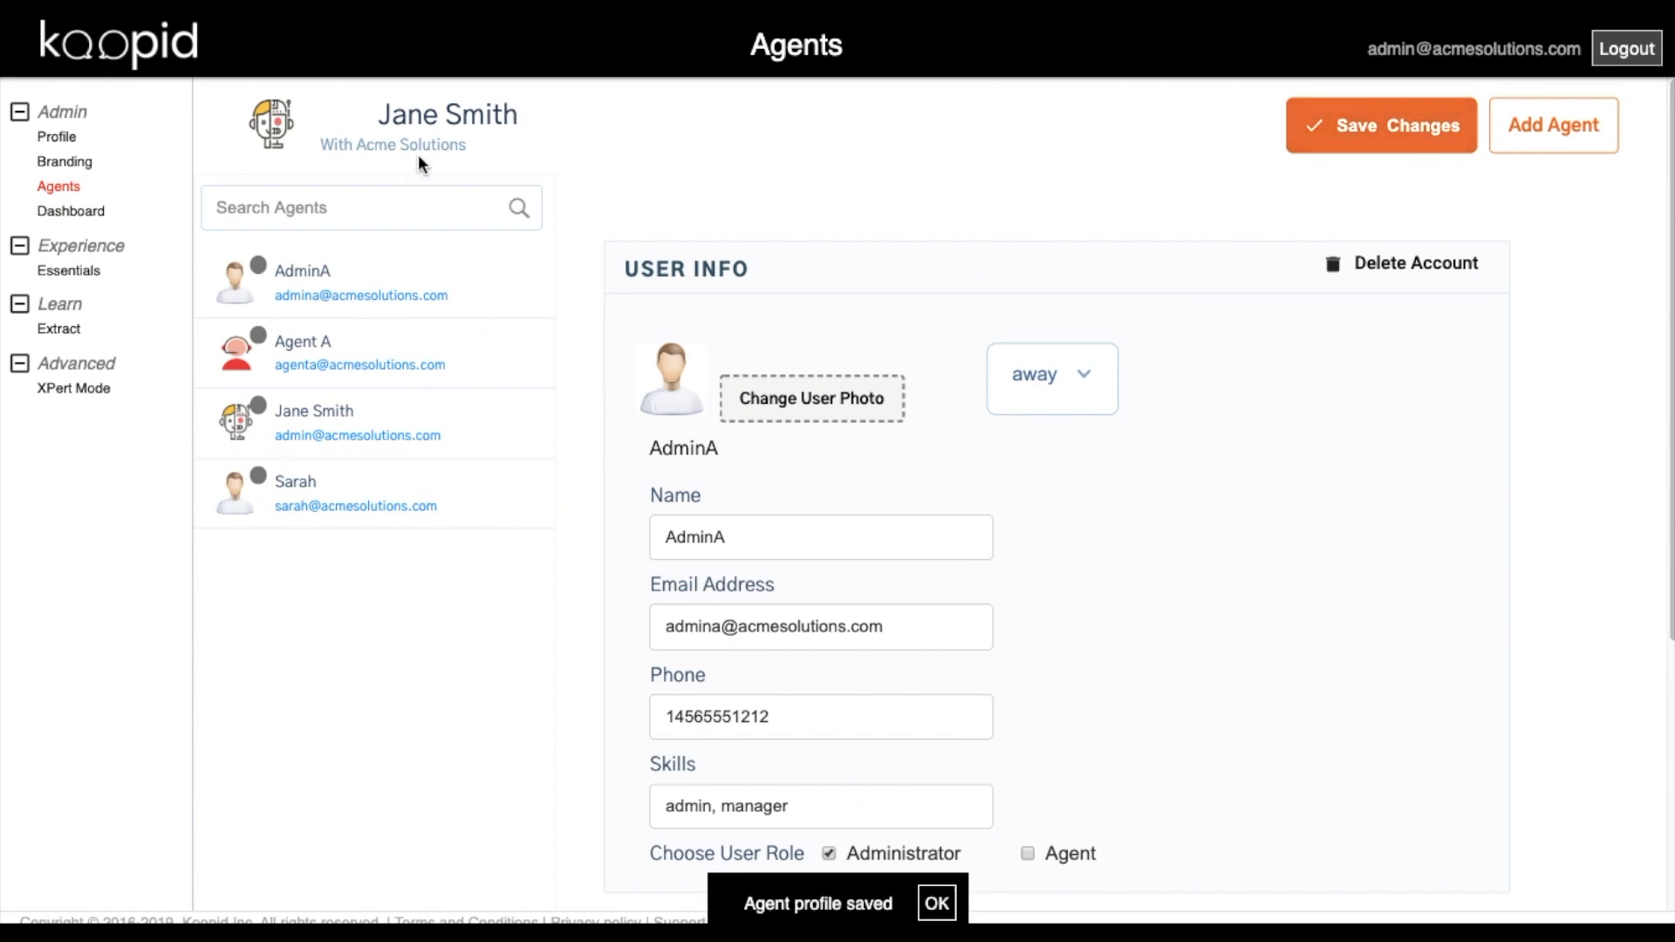
left_click(395, 204)
type("jane")
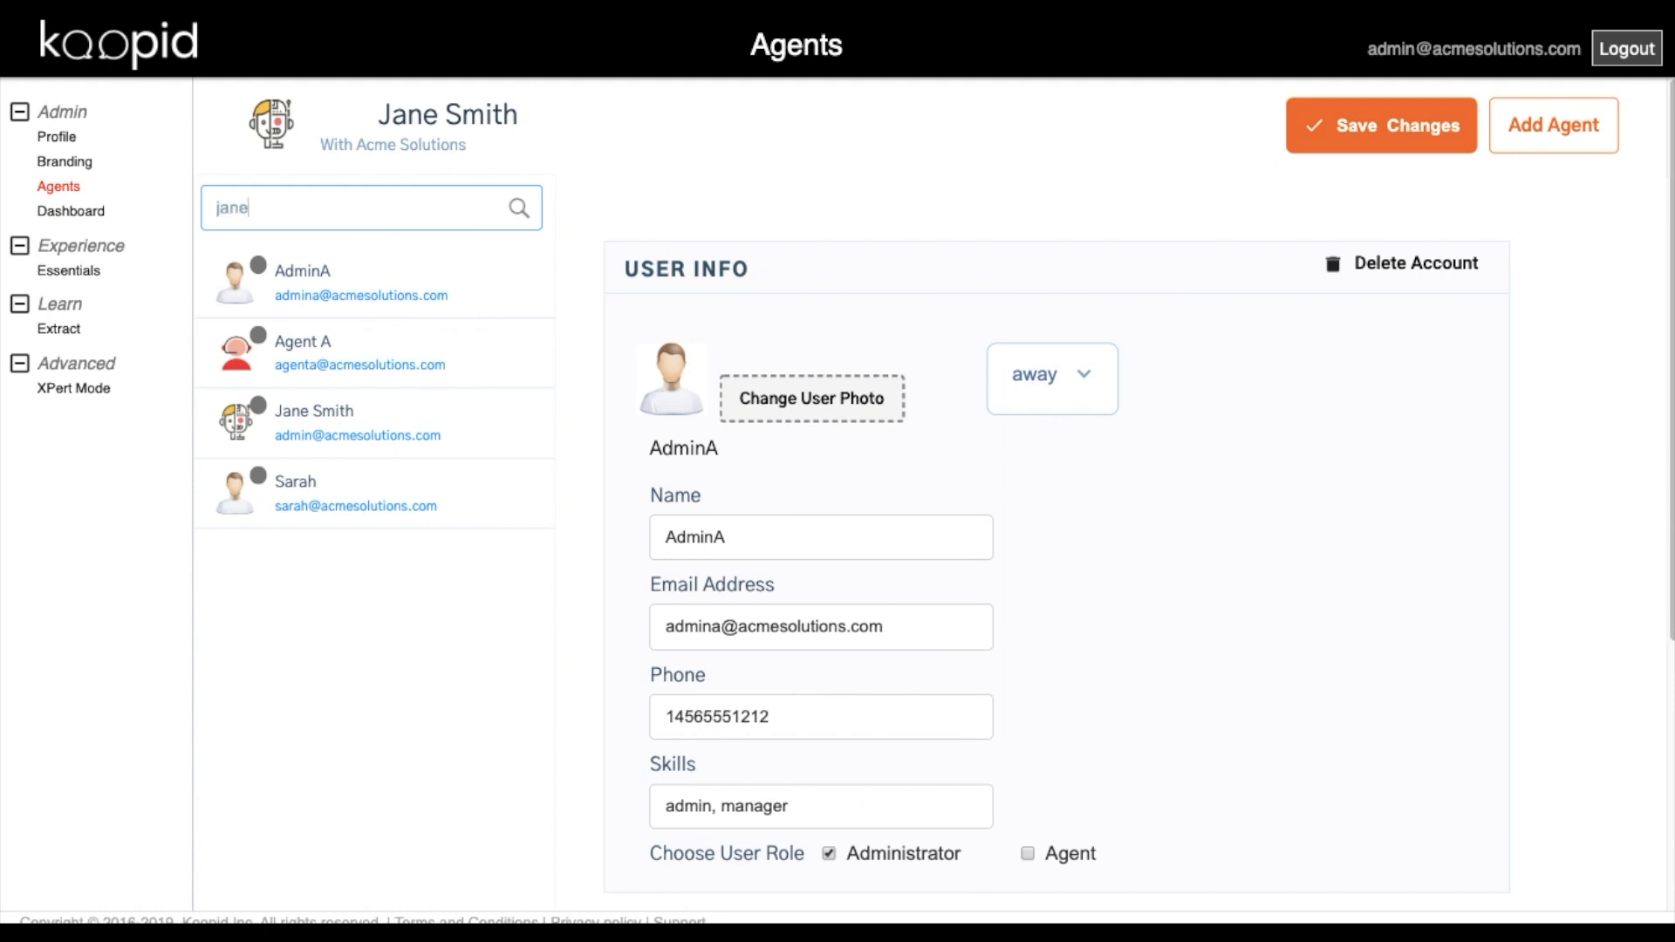
key("BackSpace")
key("BackSpace")
key("BackSpace")
key("BackSpace")
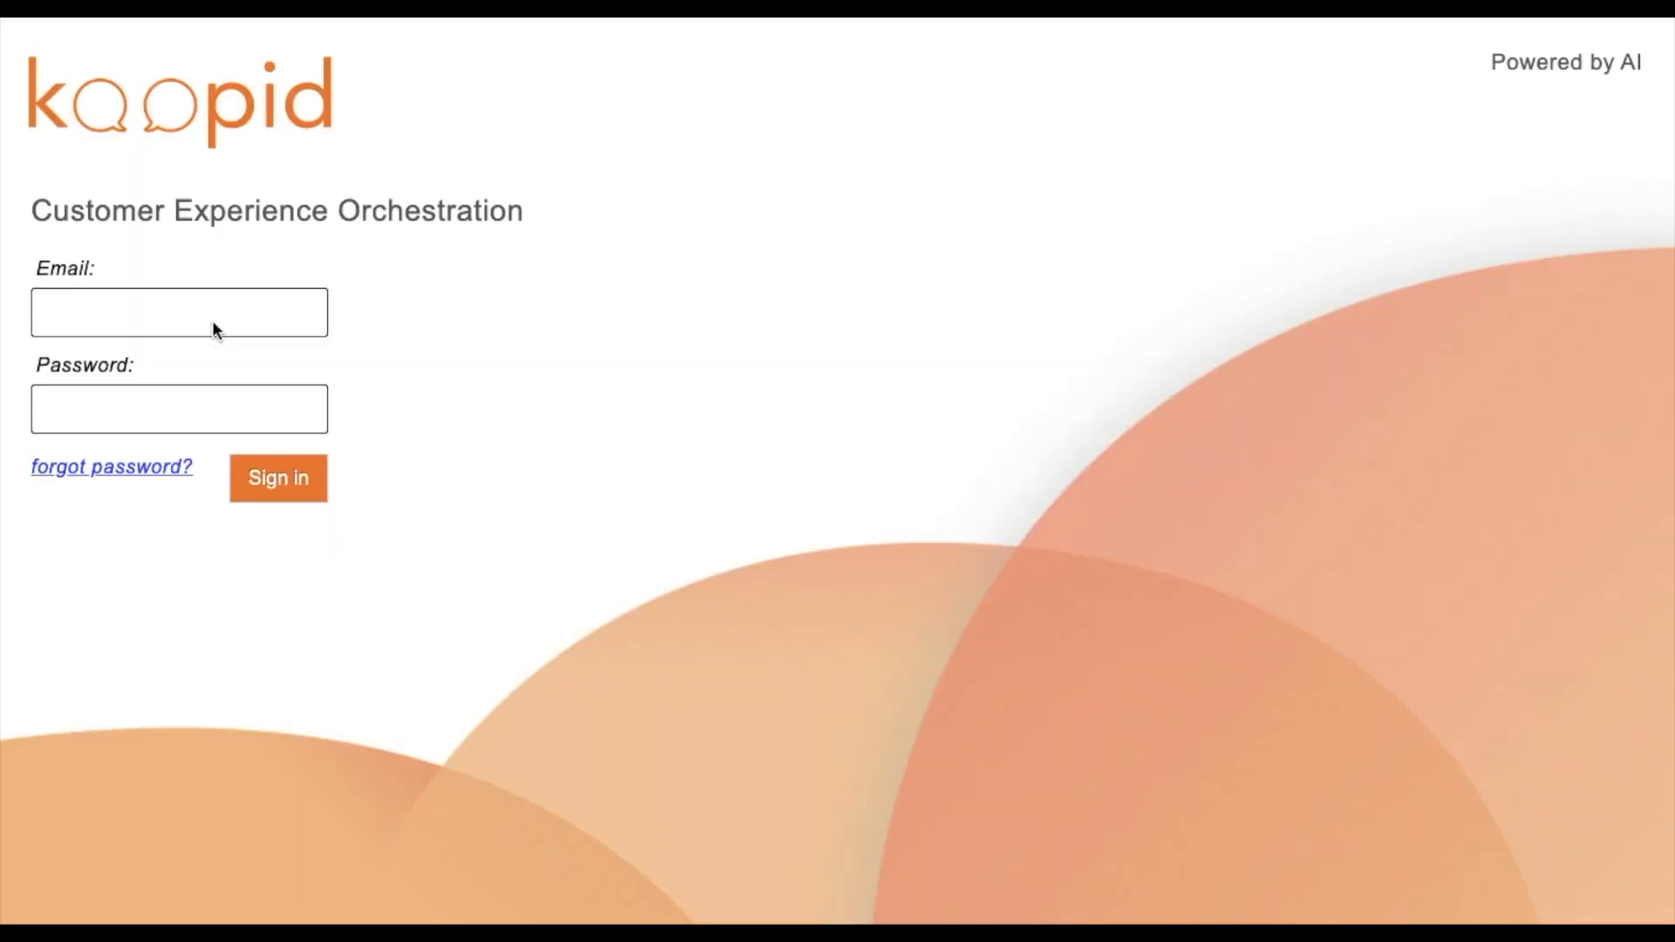
Sign in to the console with Agent A's e-mail and temporary password.
left_click(213, 322)
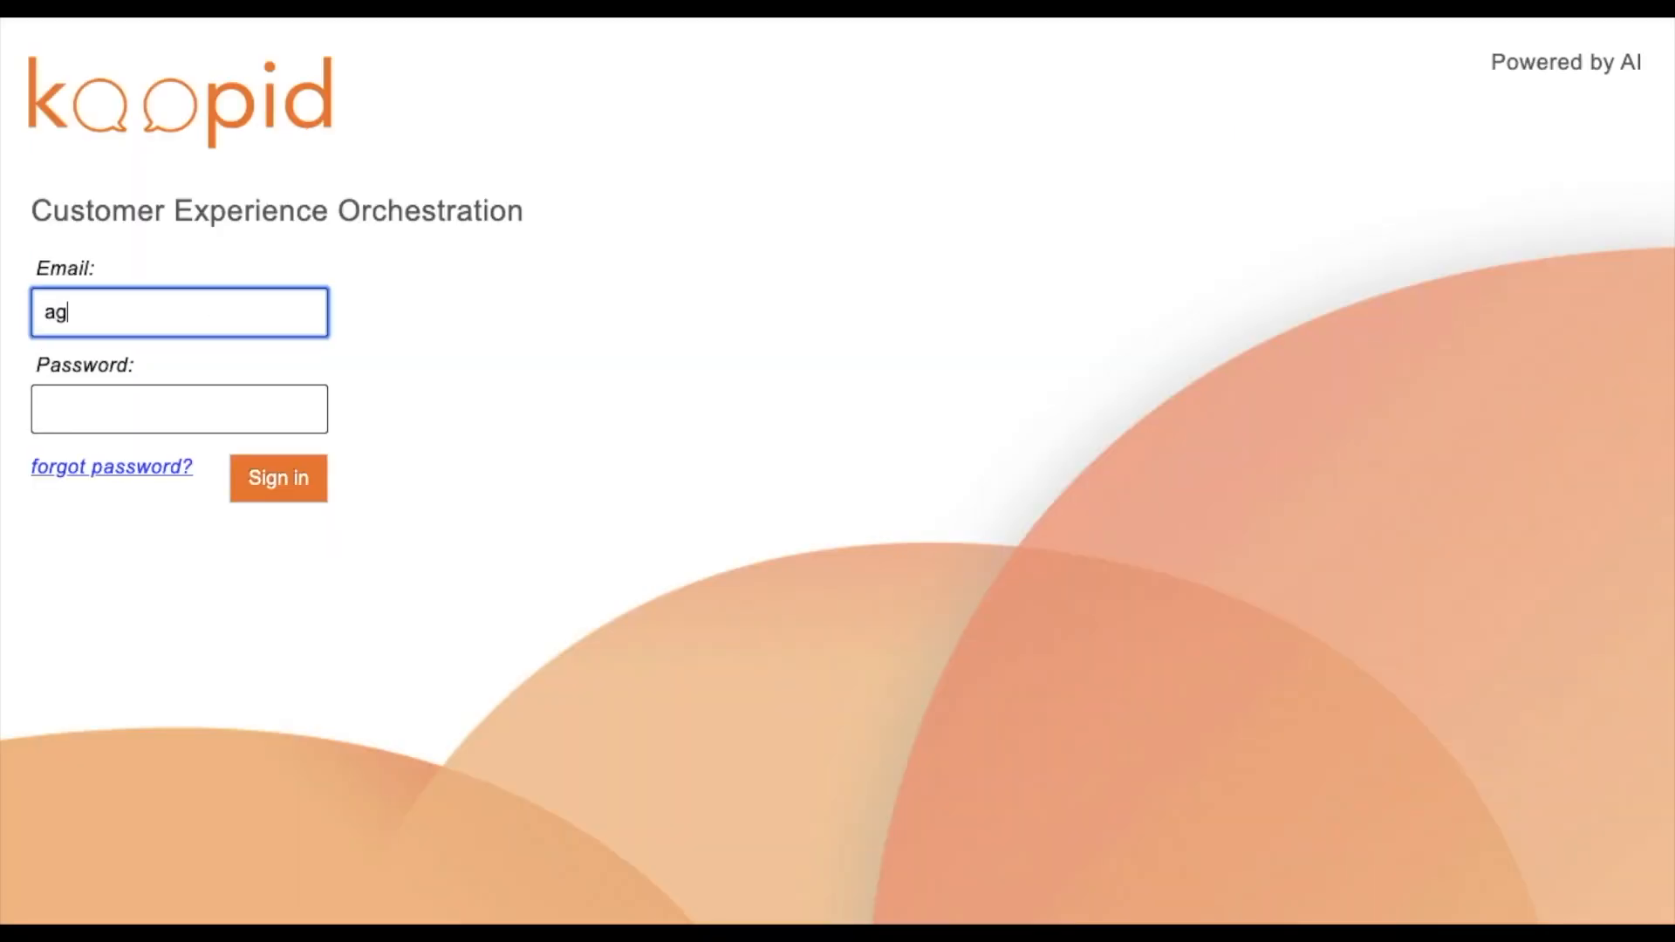
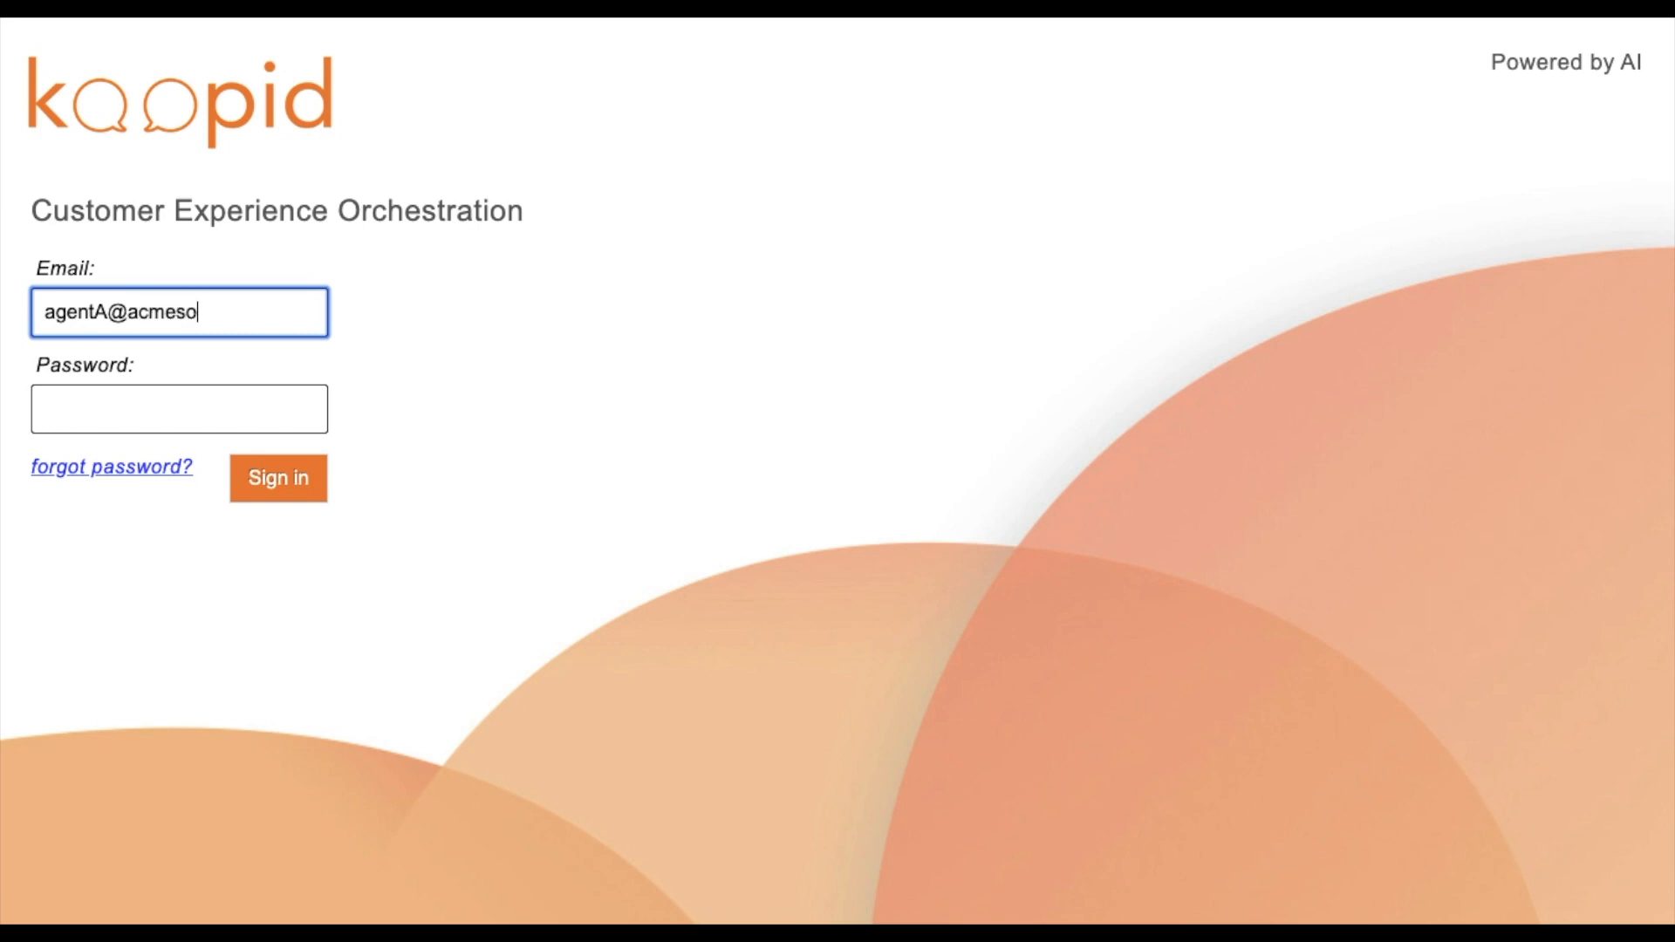
key("Tab")
type("••••••")
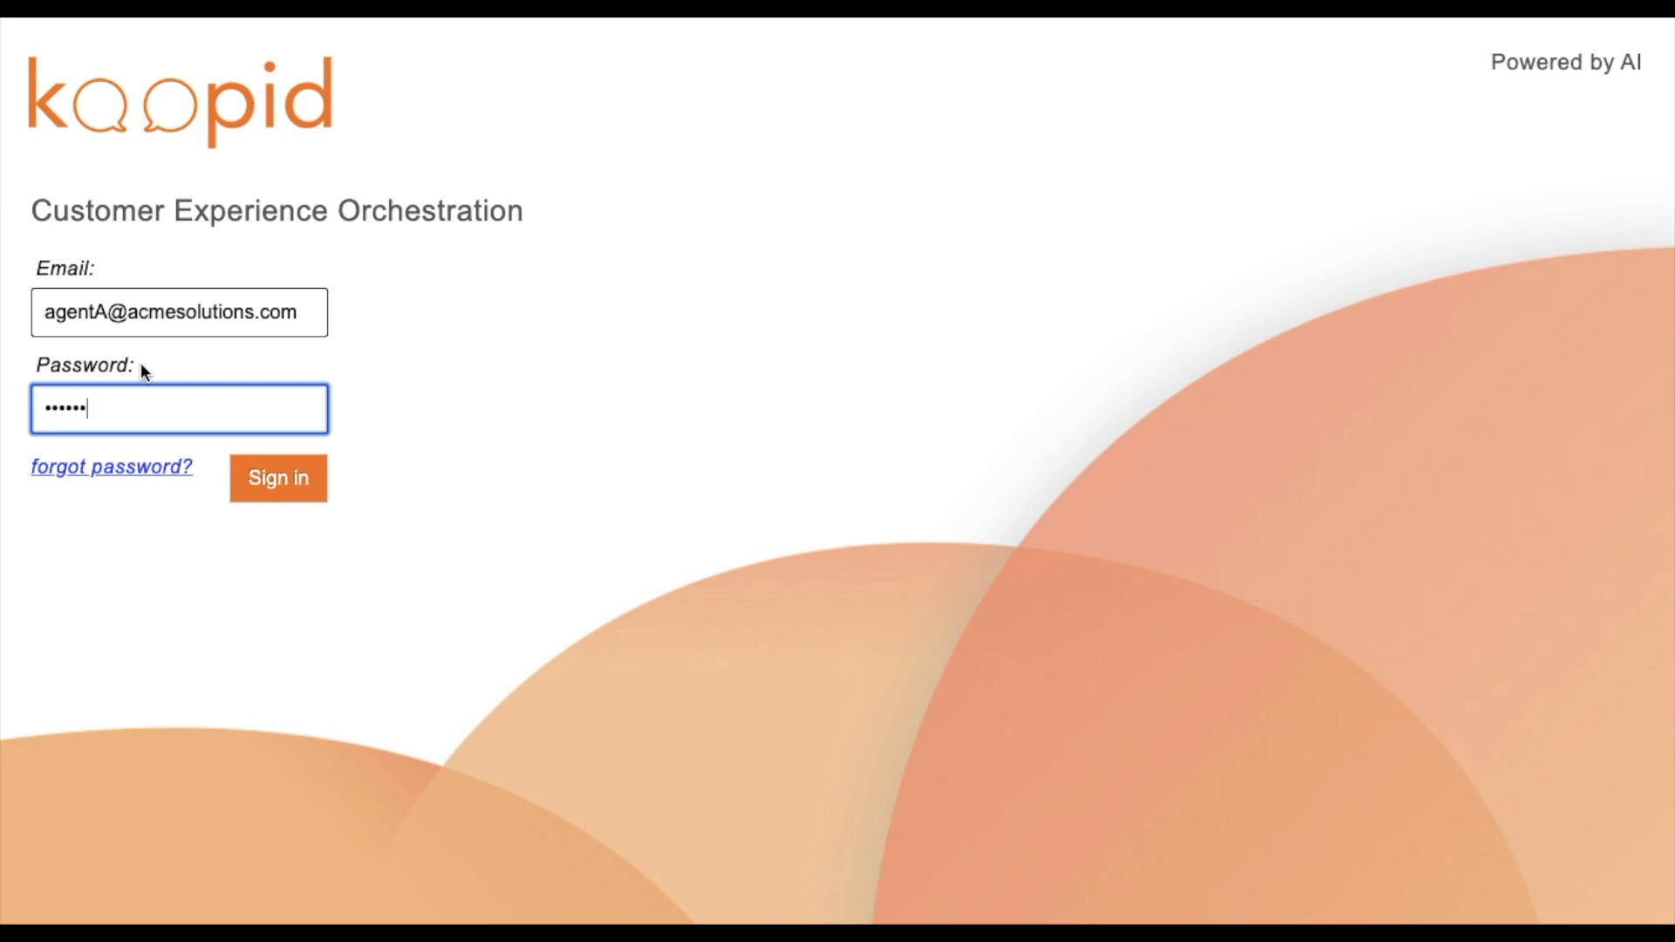
left_click(284, 479)
Enter the current password and a new password twice, then submit the change.
left_click(992, 461)
type("••••••")
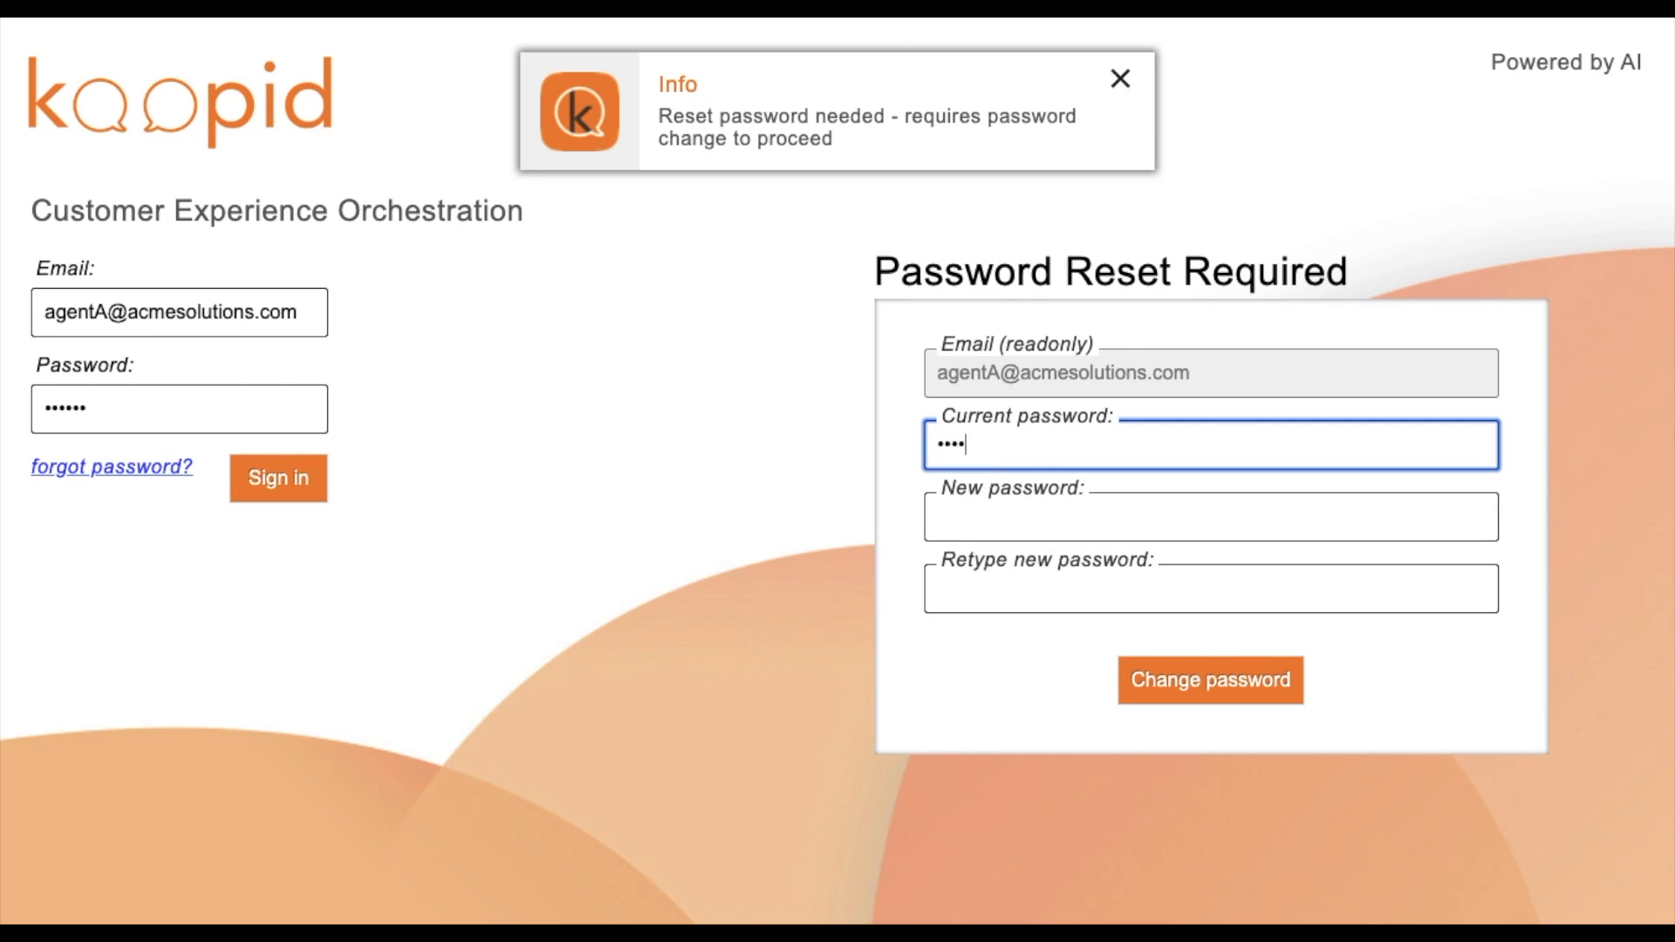
key("Tab")
type("••••••••••")
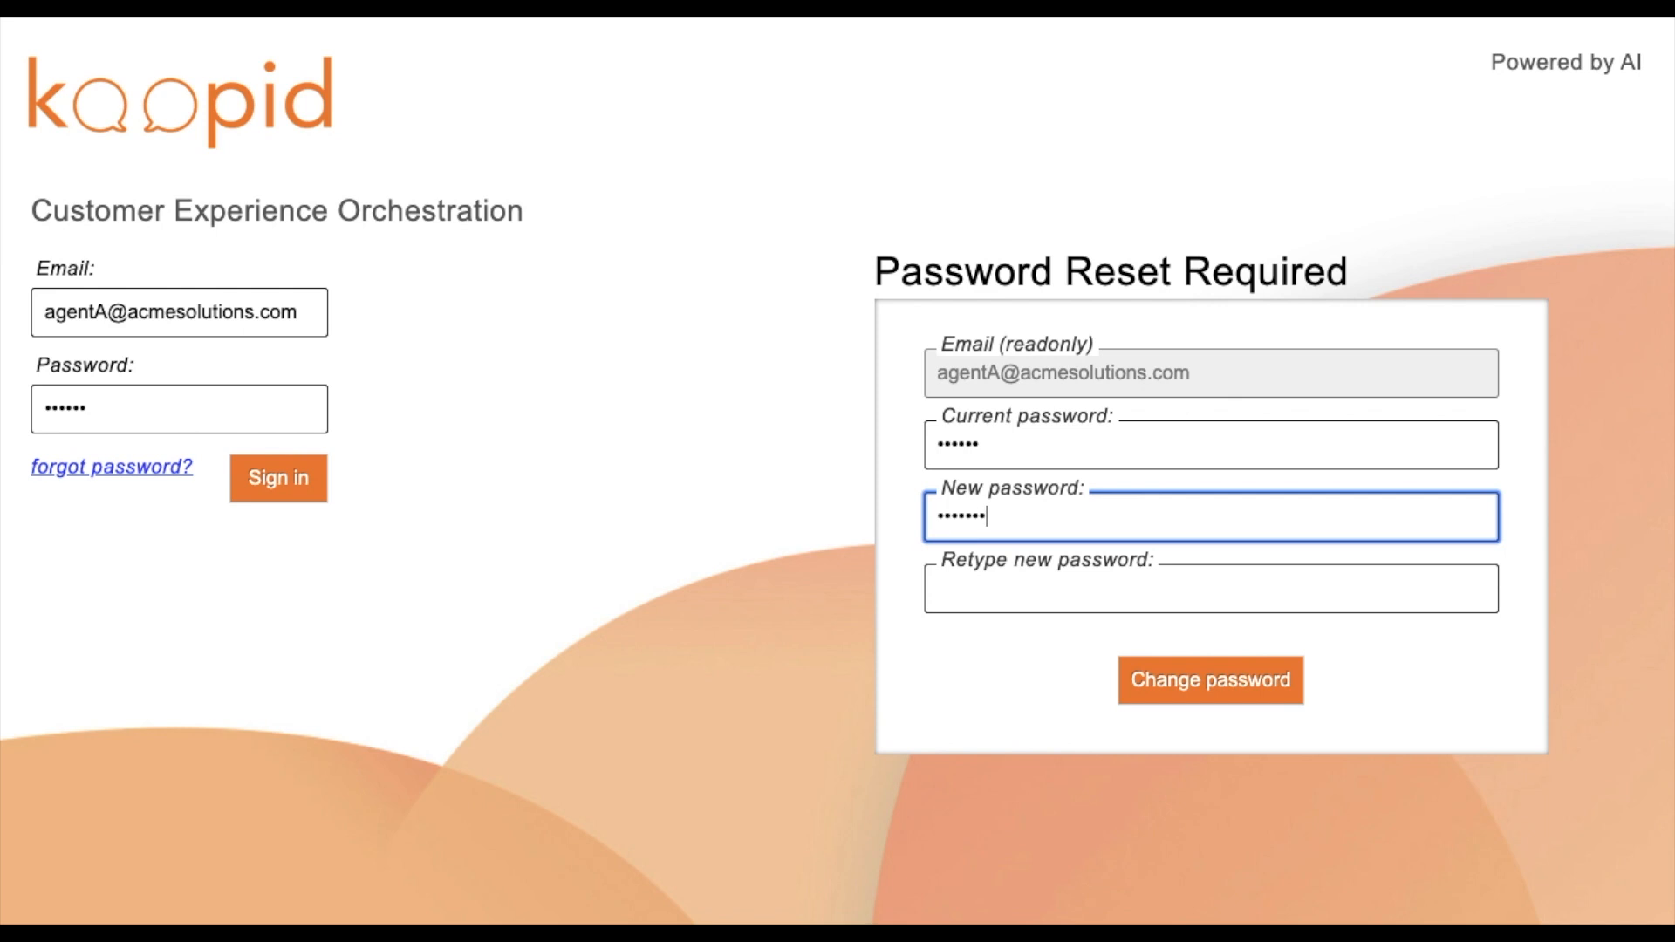
type("••")
key("Tab")
type("••••••••••••")
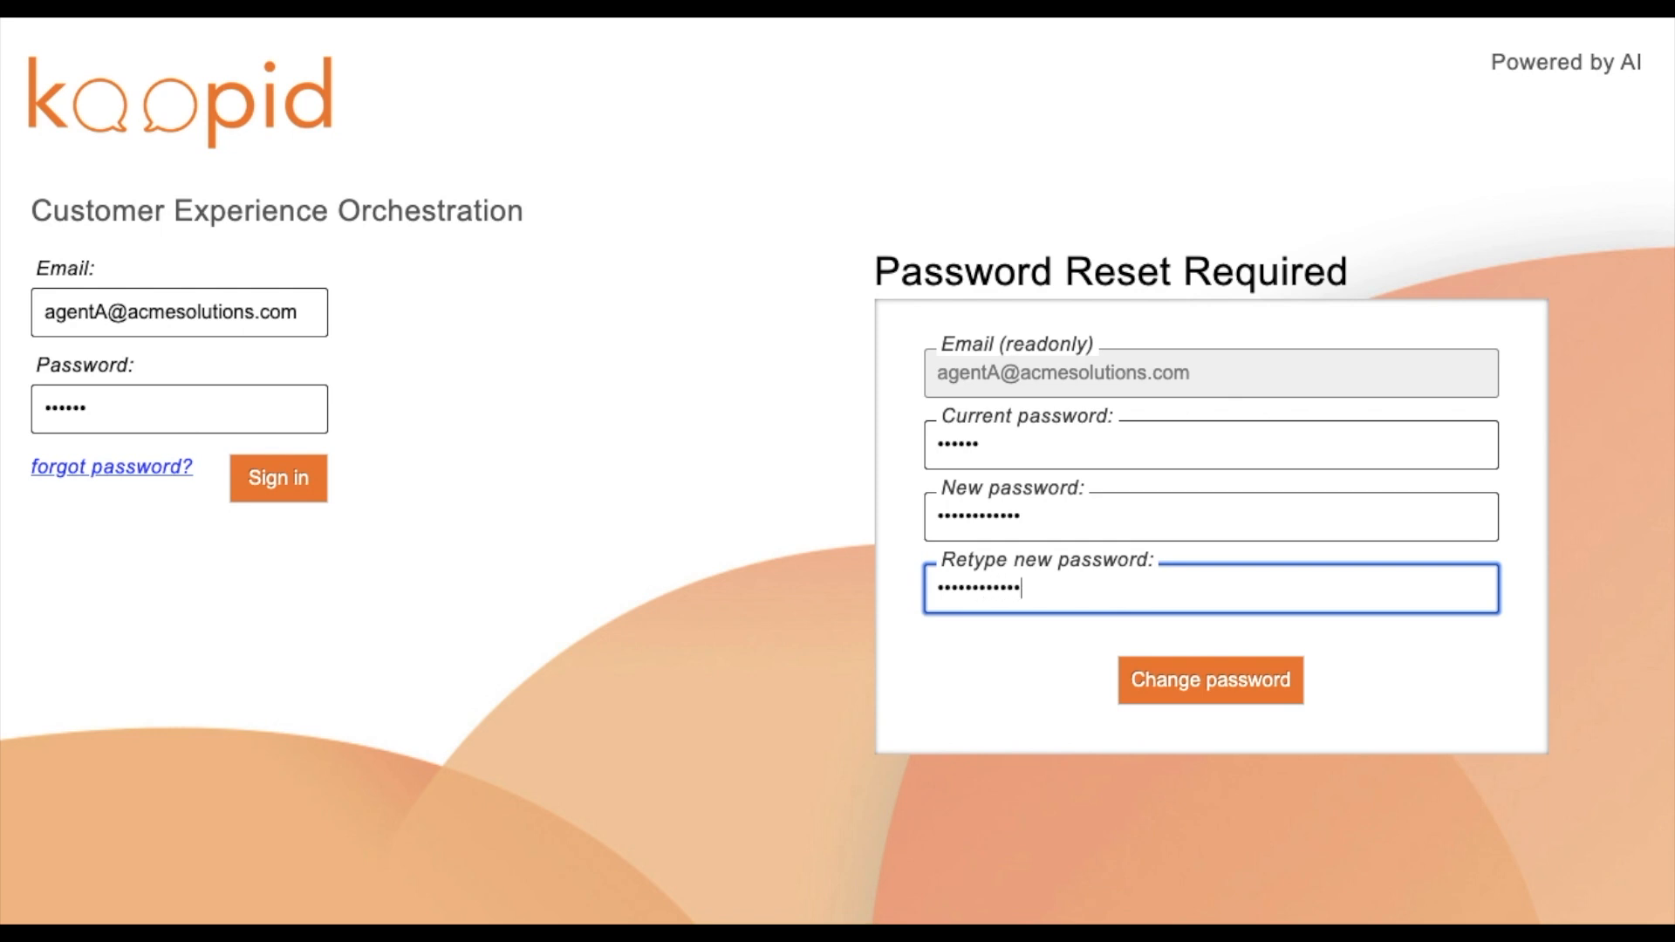
left_click(1155, 687)
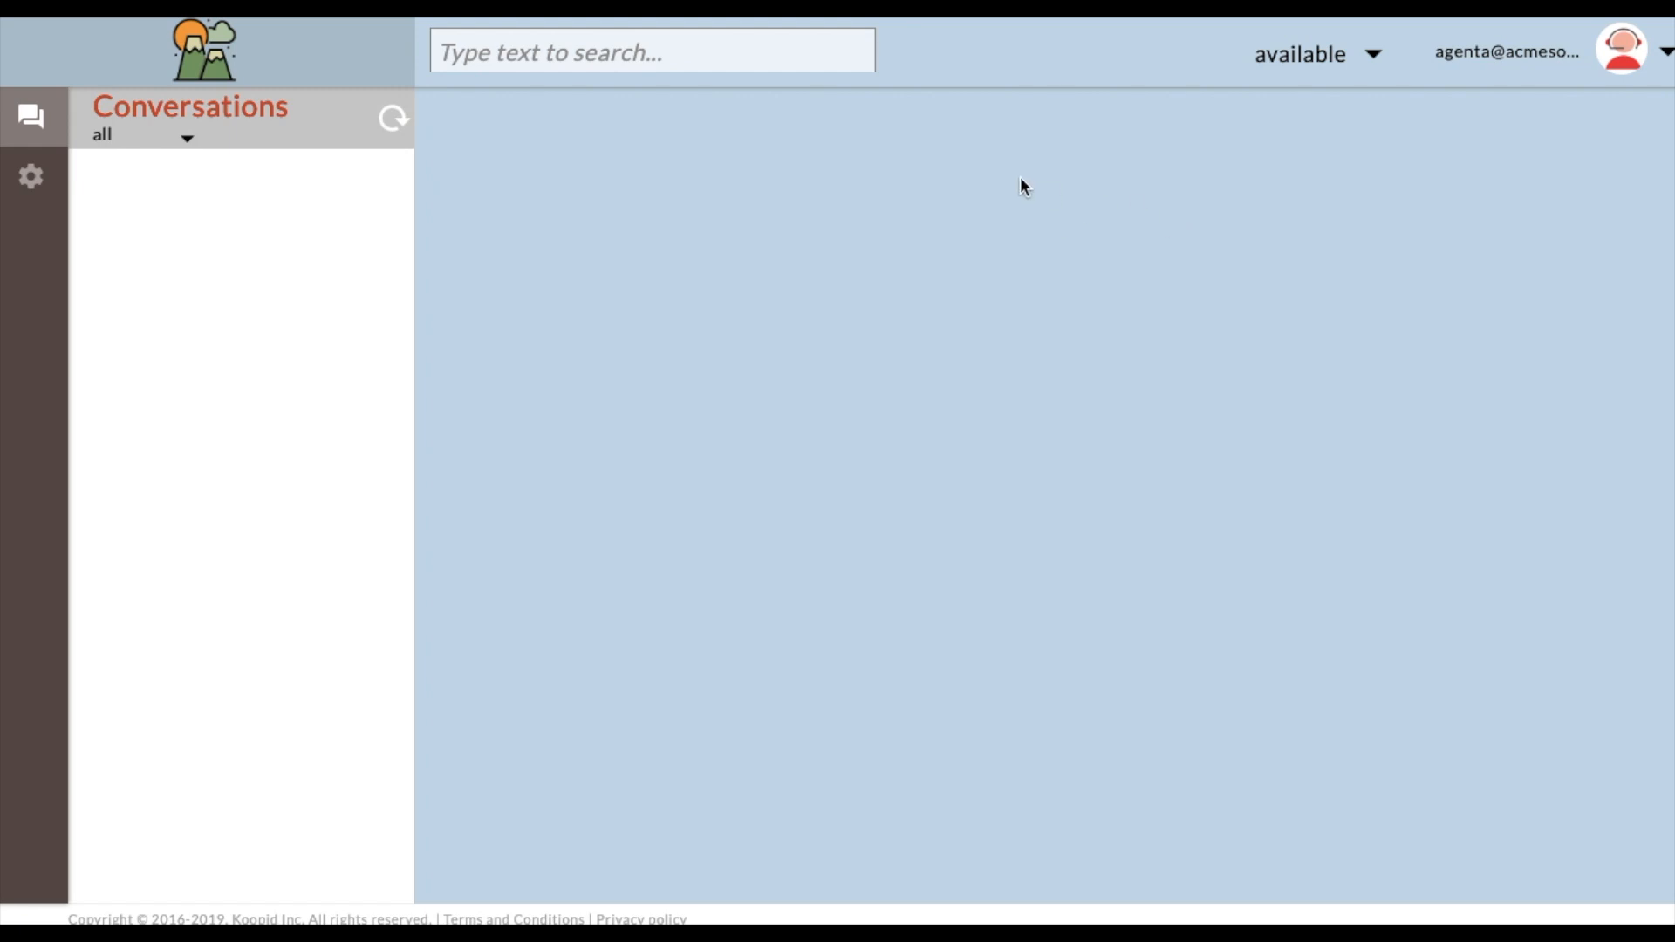
left_click(1665, 54)
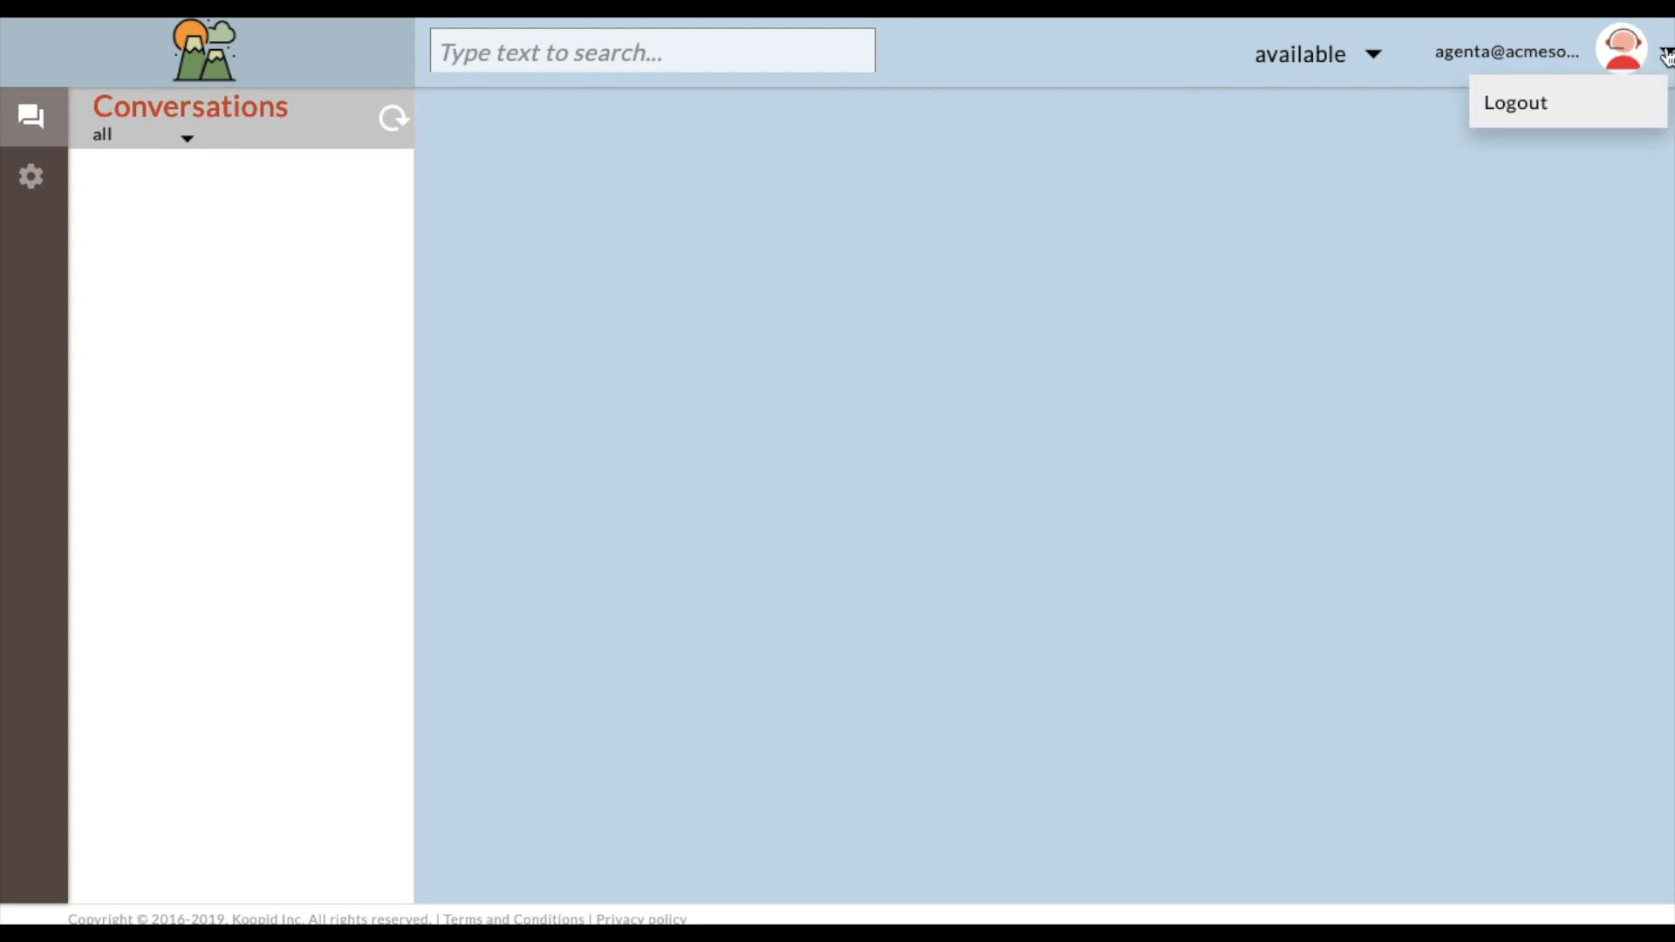
left_click(1294, 164)
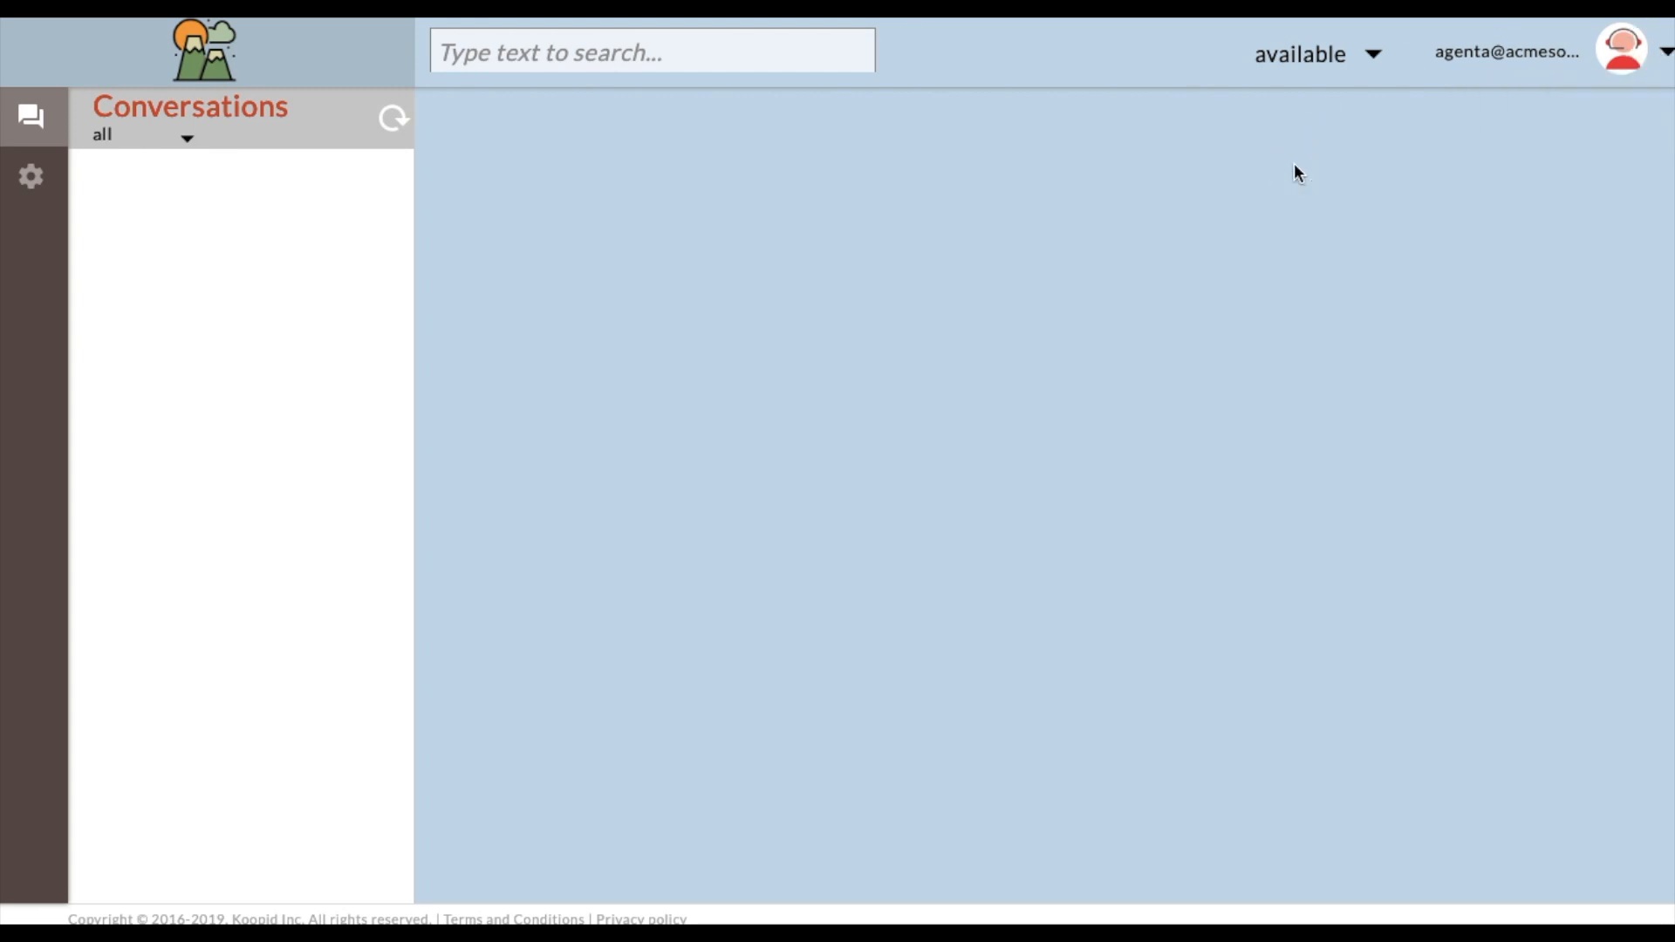
left_click(1375, 58)
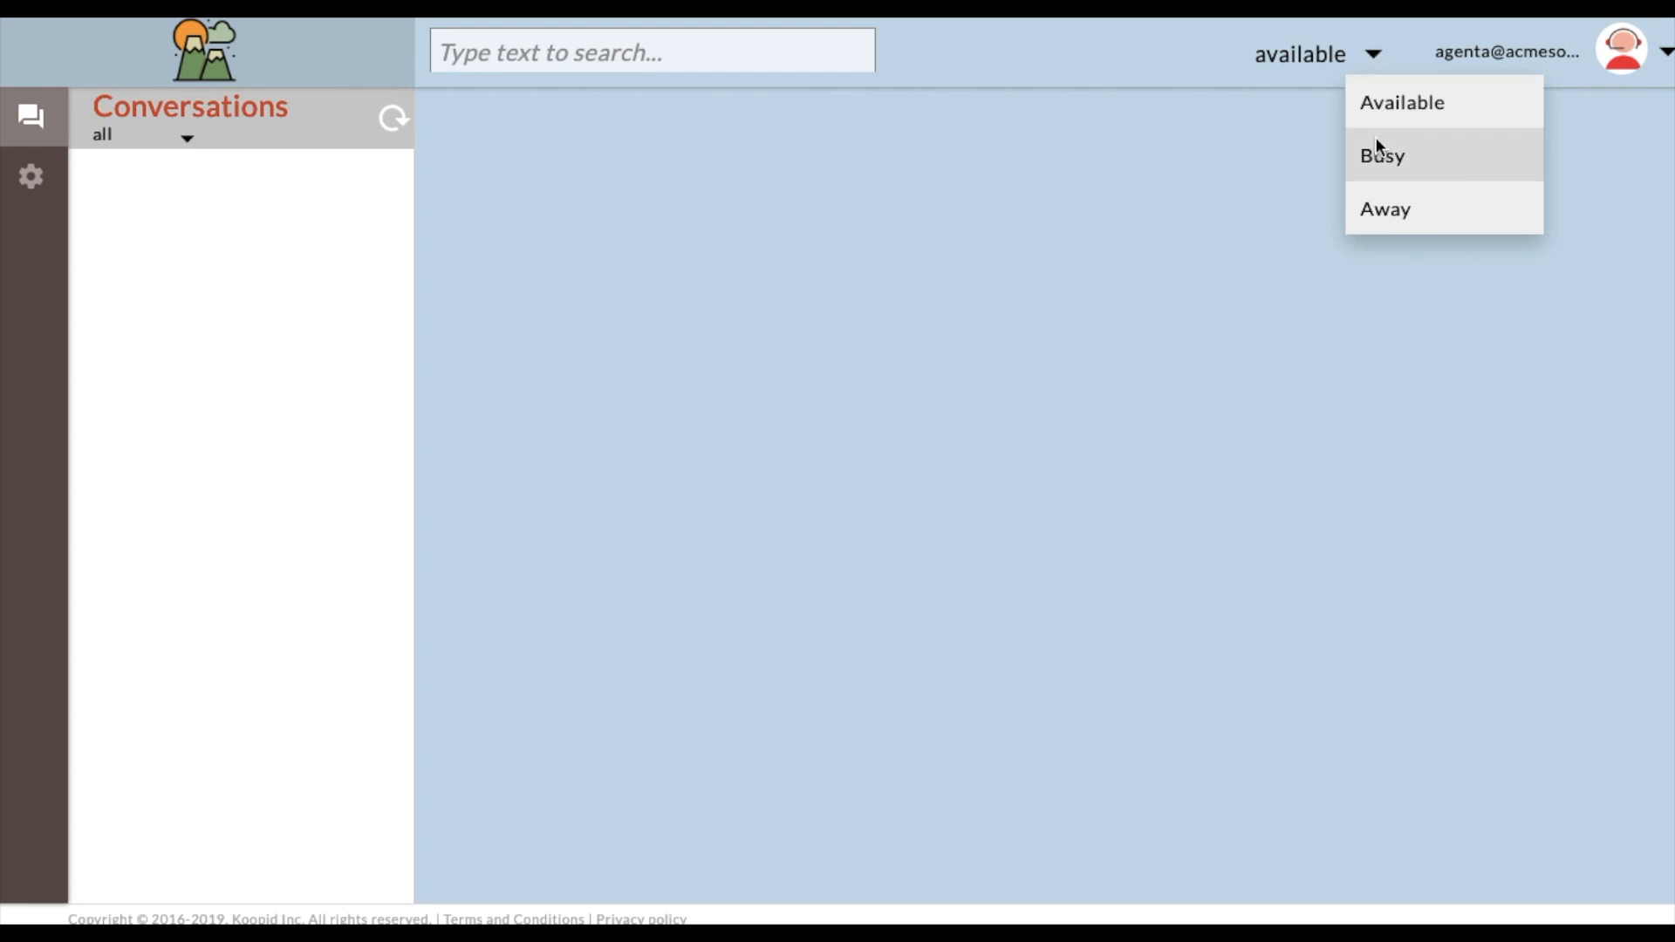
left_click(1174, 206)
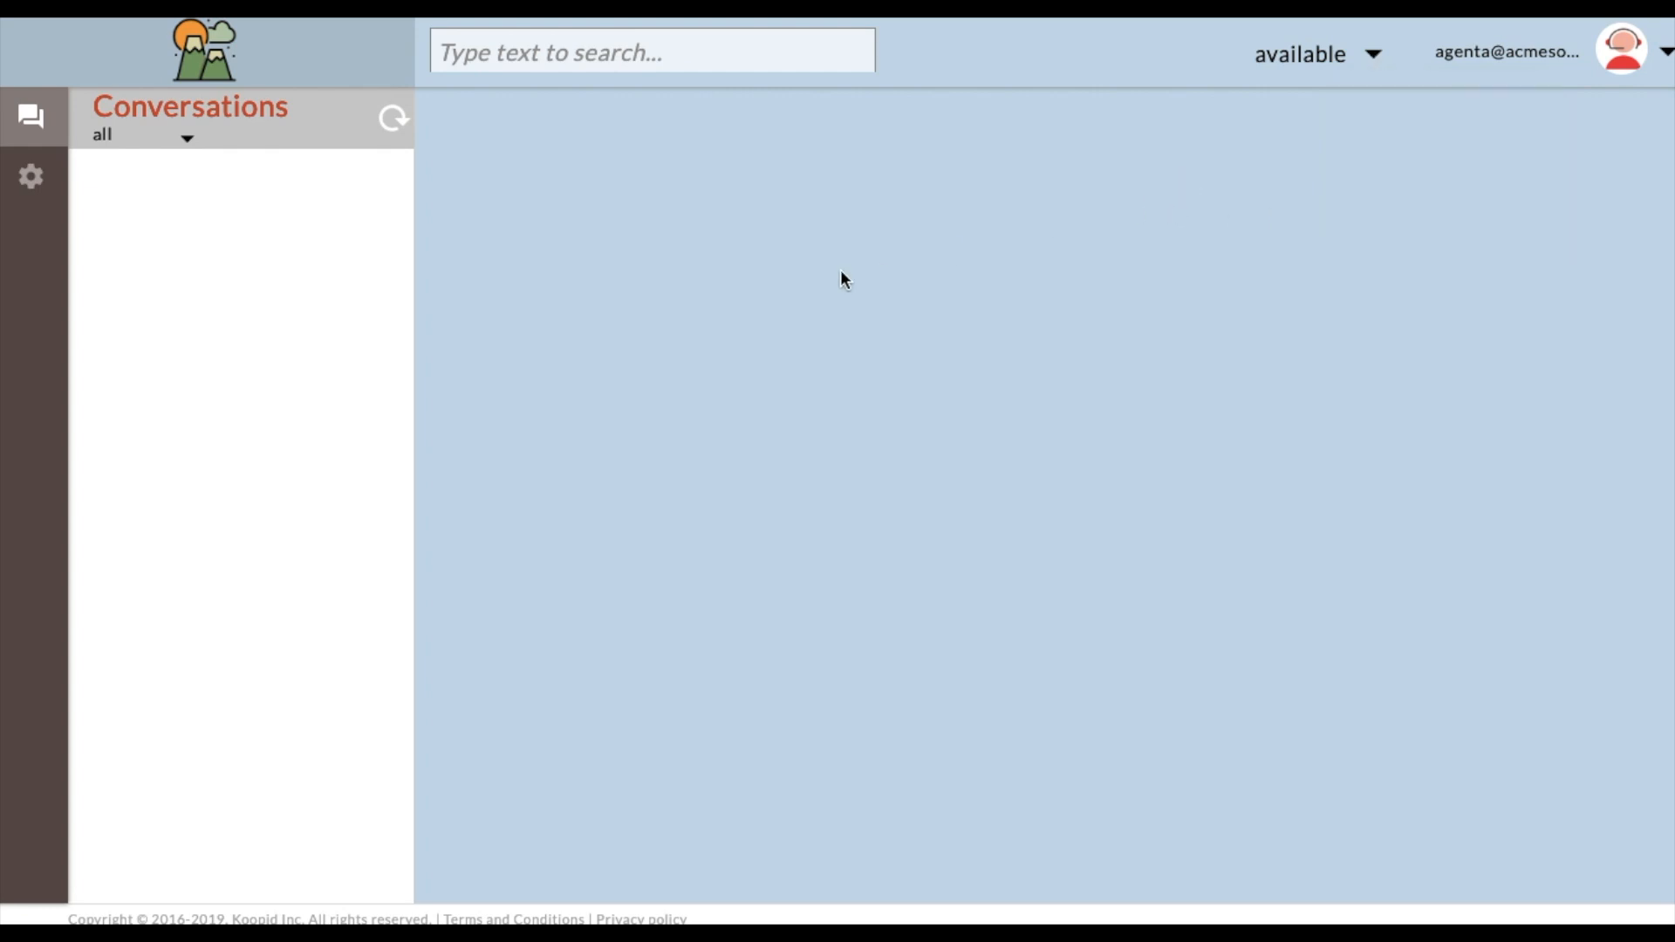
Open Agent A's profile settings, log out of the console, and open the forgot-password form.
left_click(30, 181)
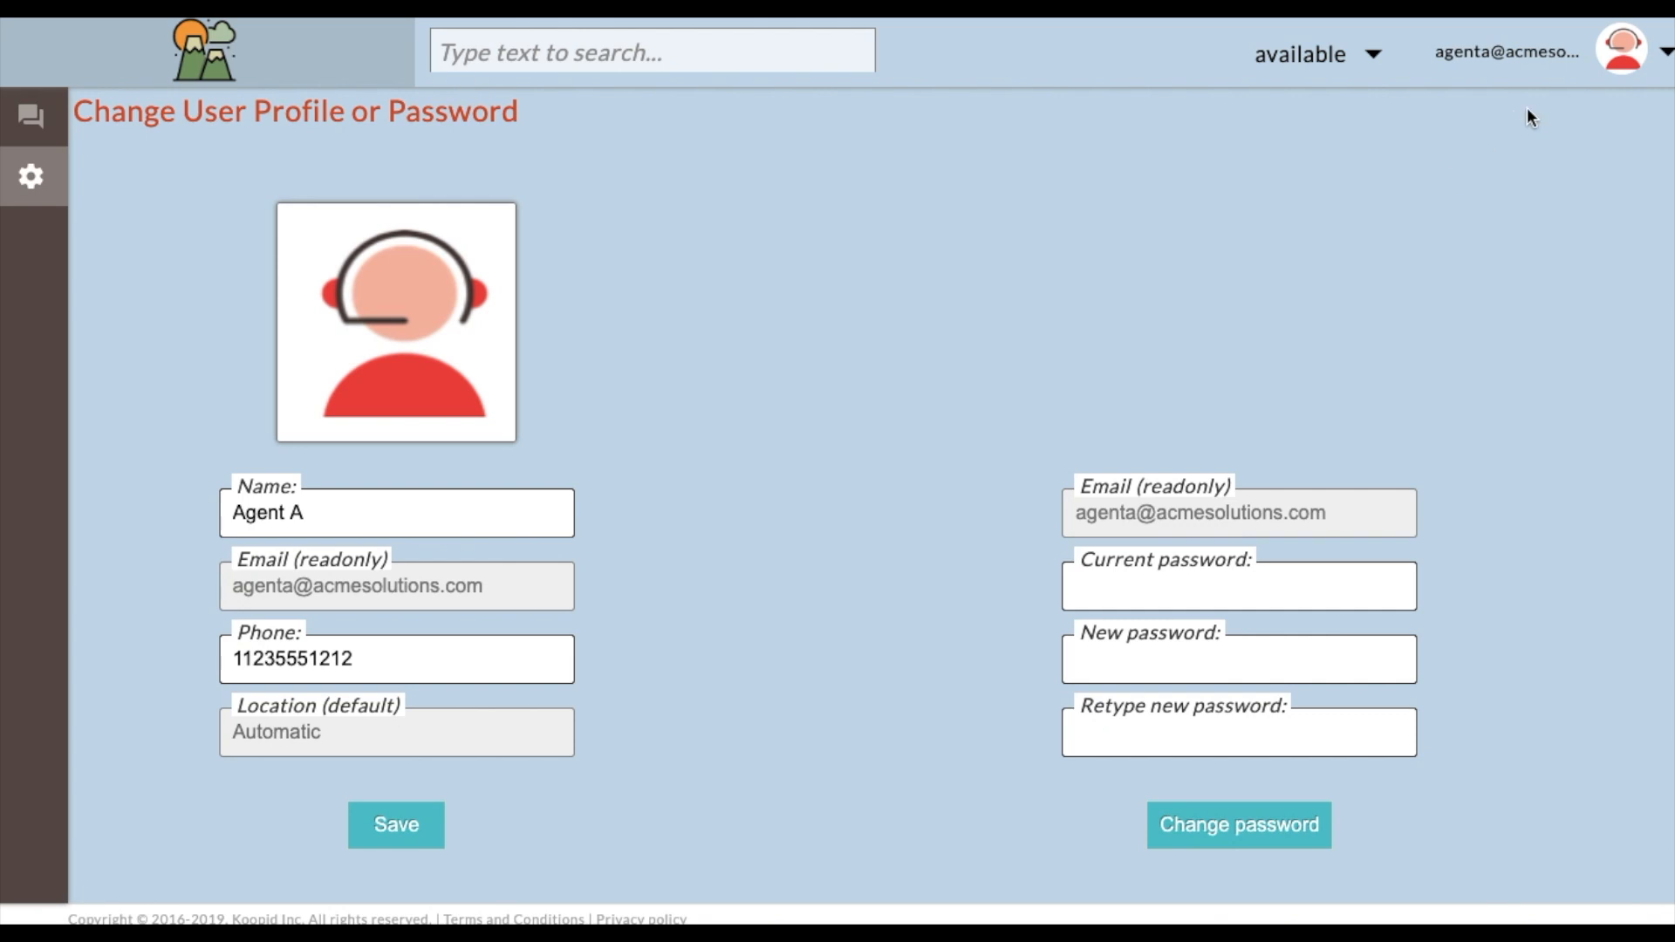
left_click(1665, 54)
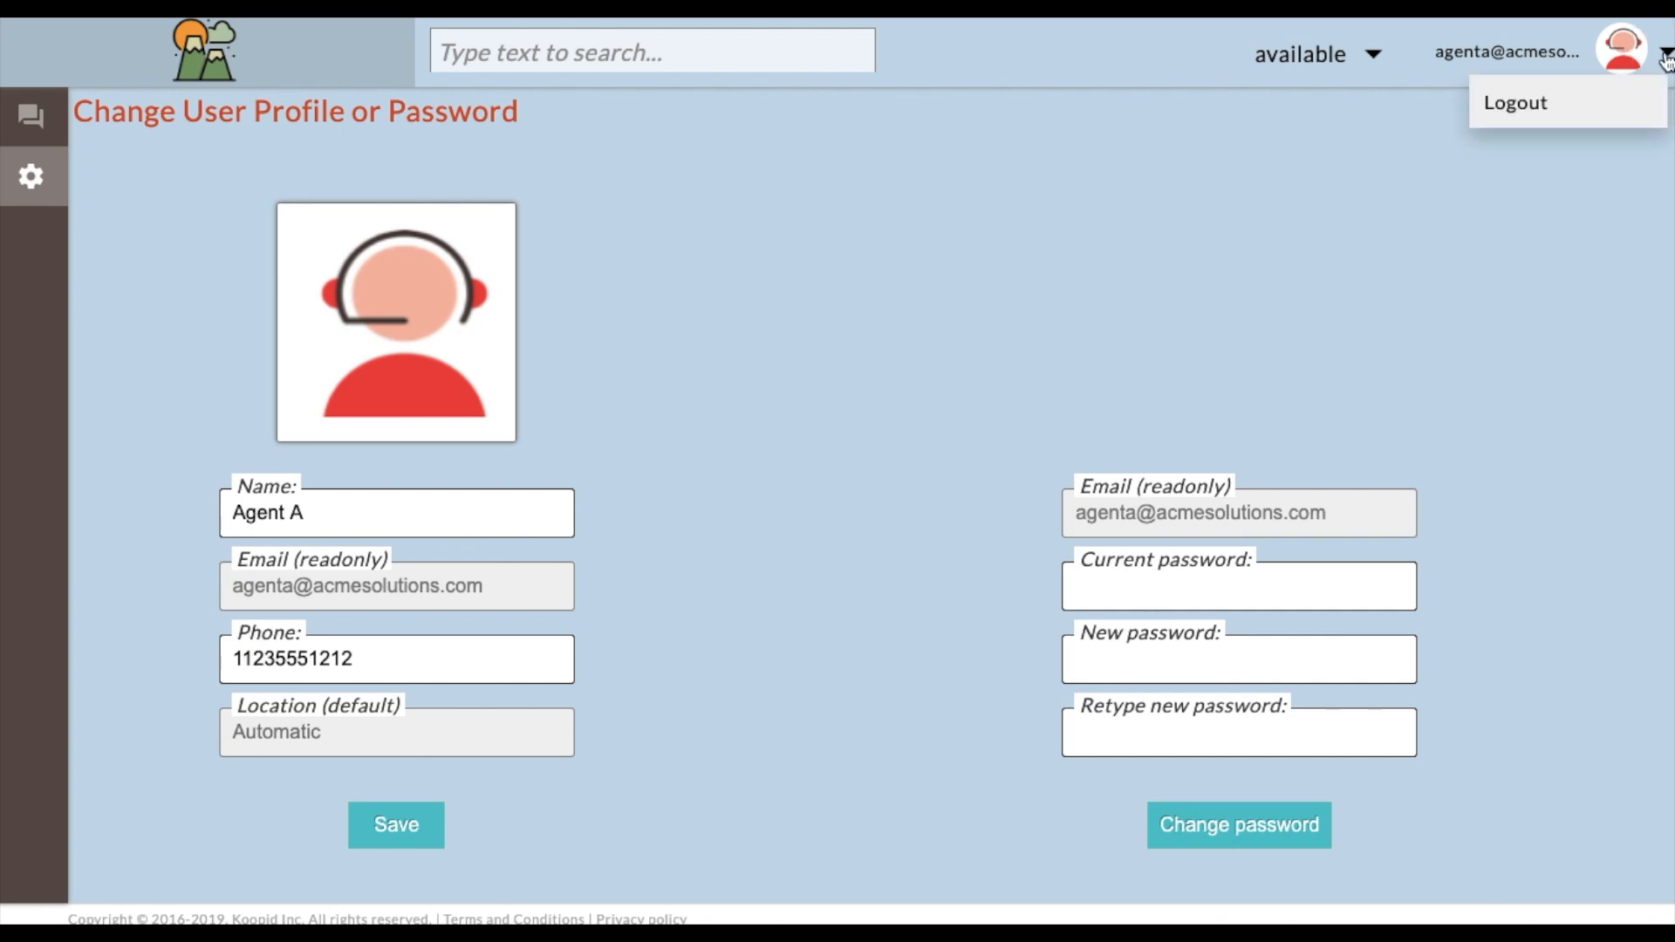
left_click(1520, 102)
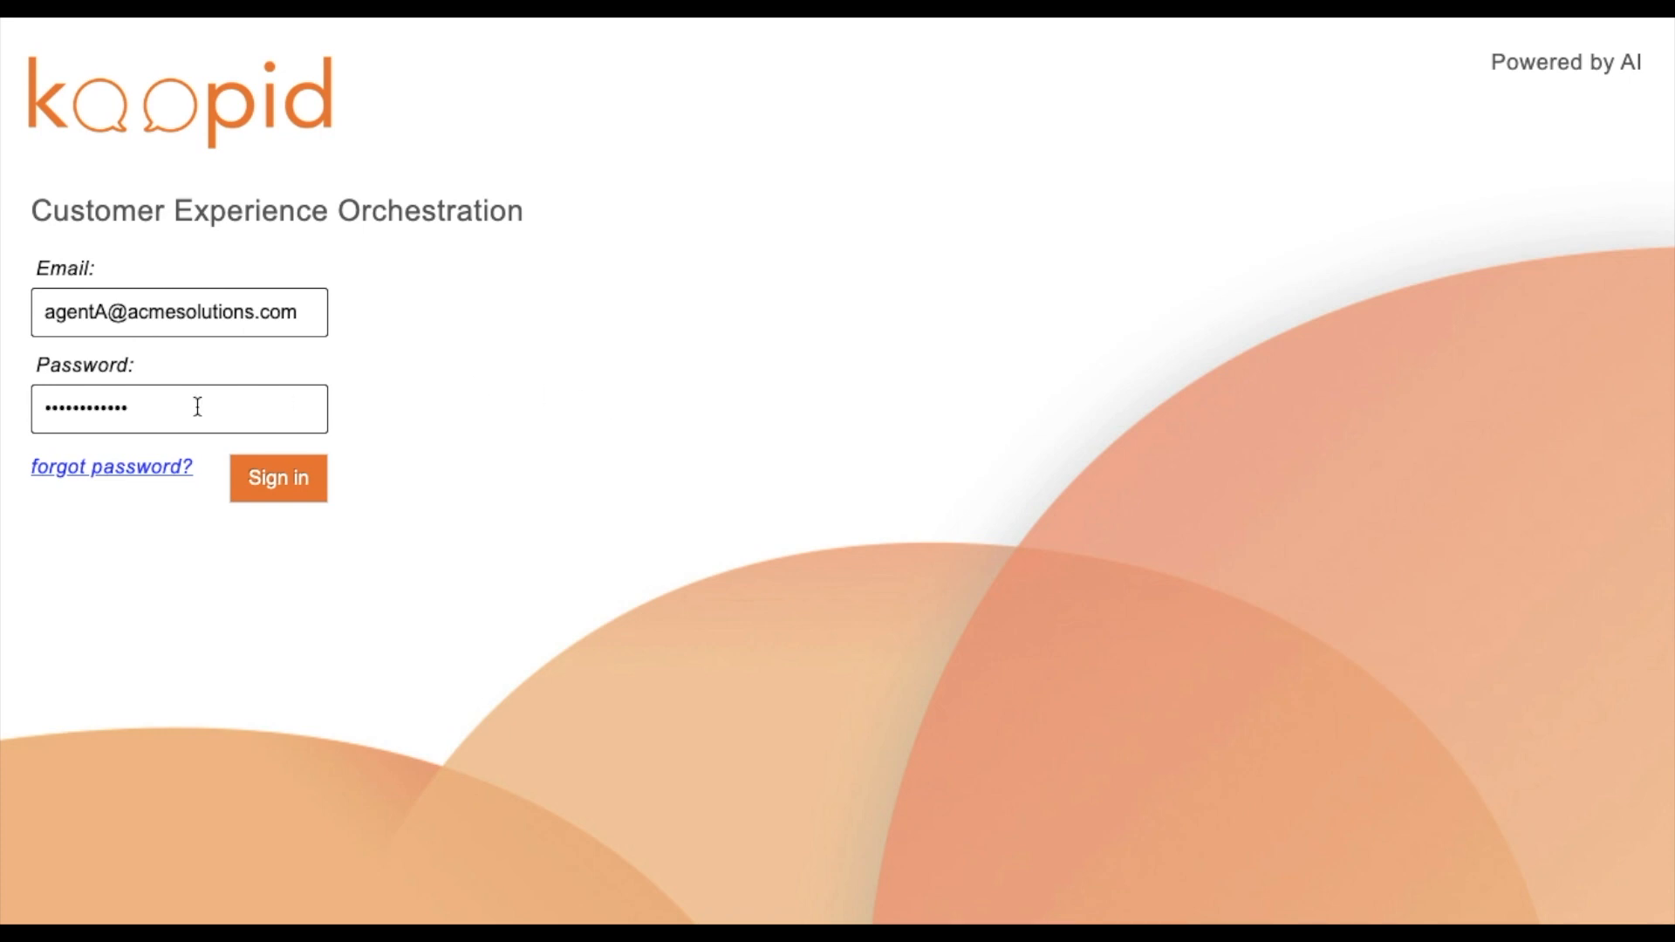
left_click(105, 473)
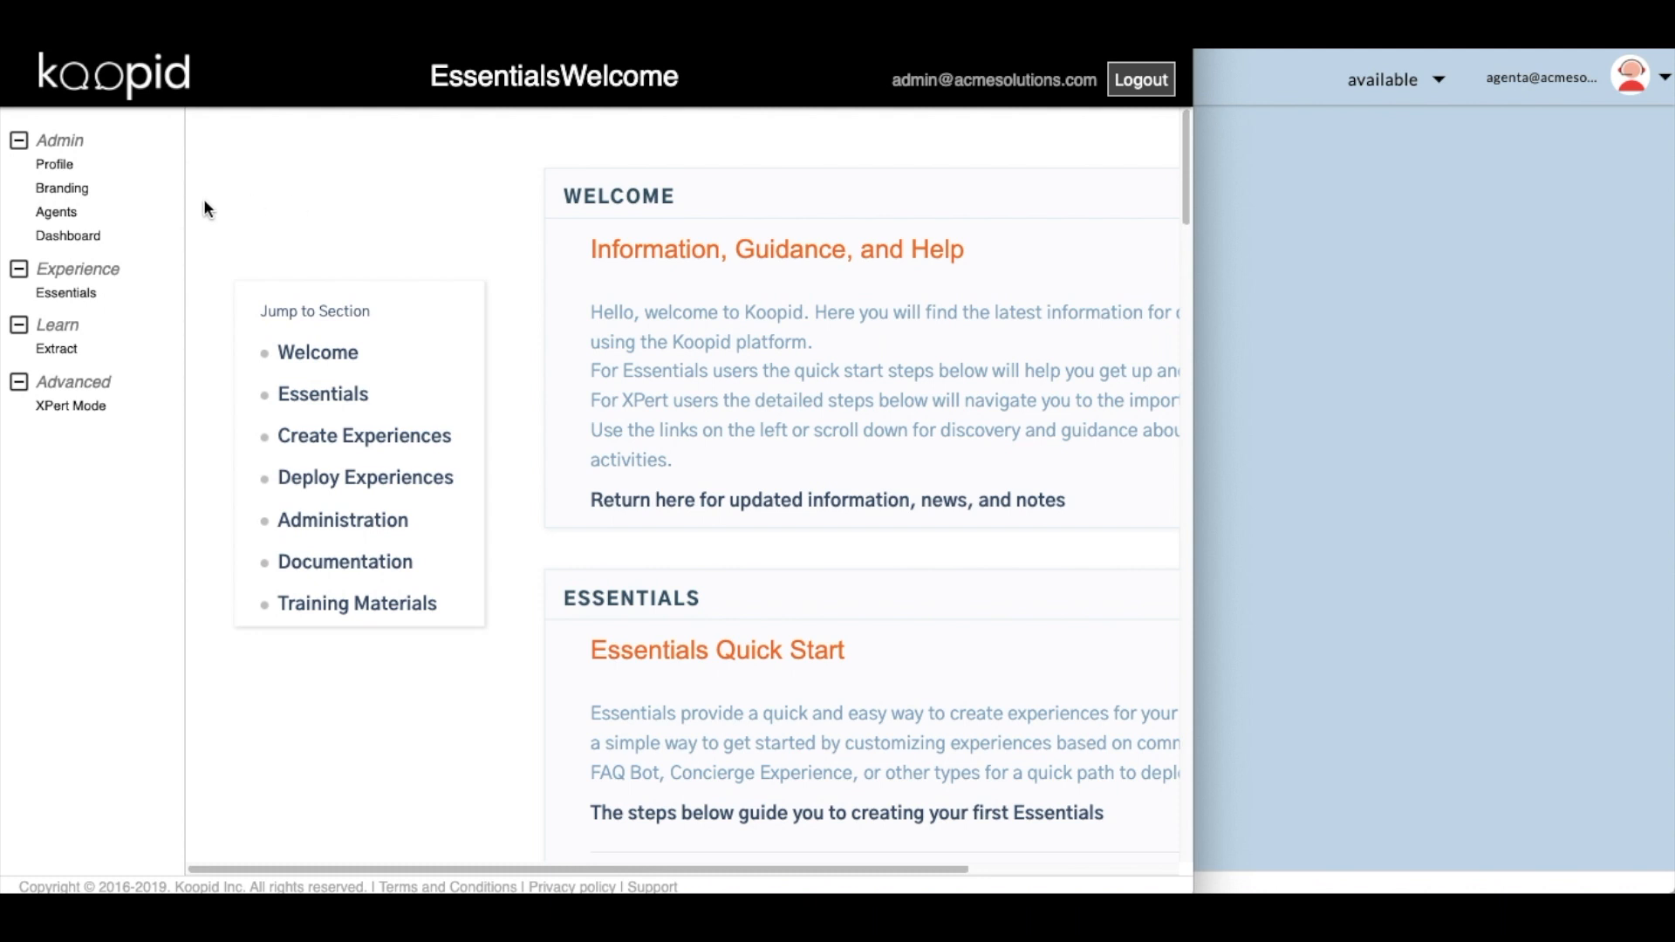
Open the admin Agents list and Agent A's user info, checking the agent console.
left_click(57, 213)
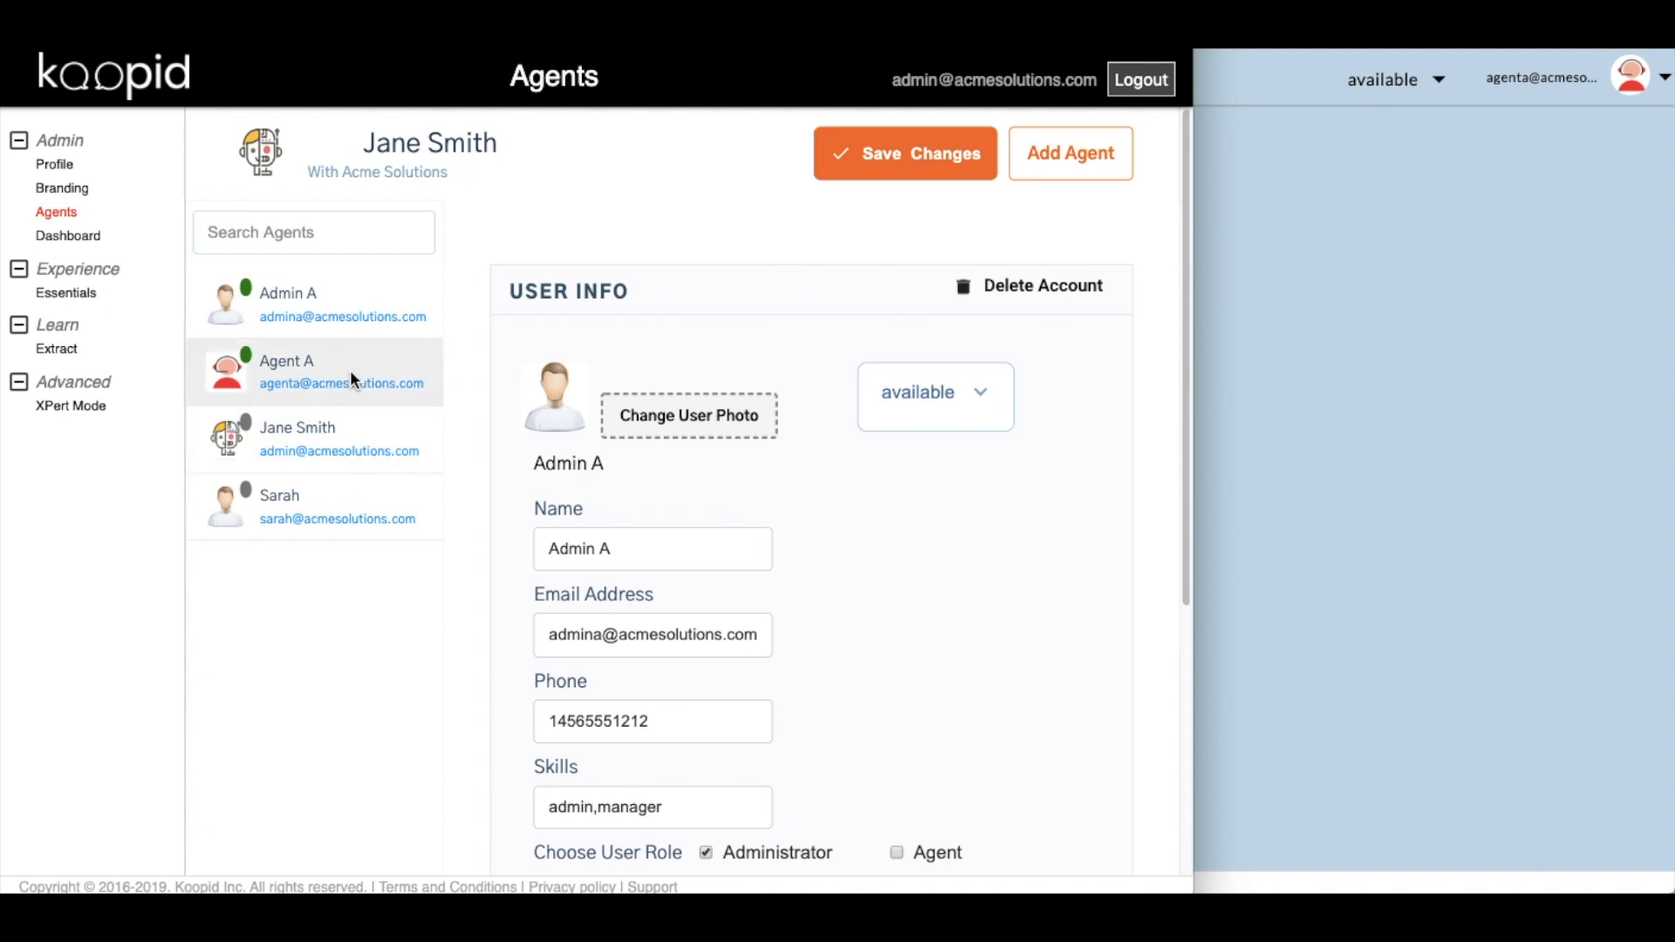
left_click(363, 370)
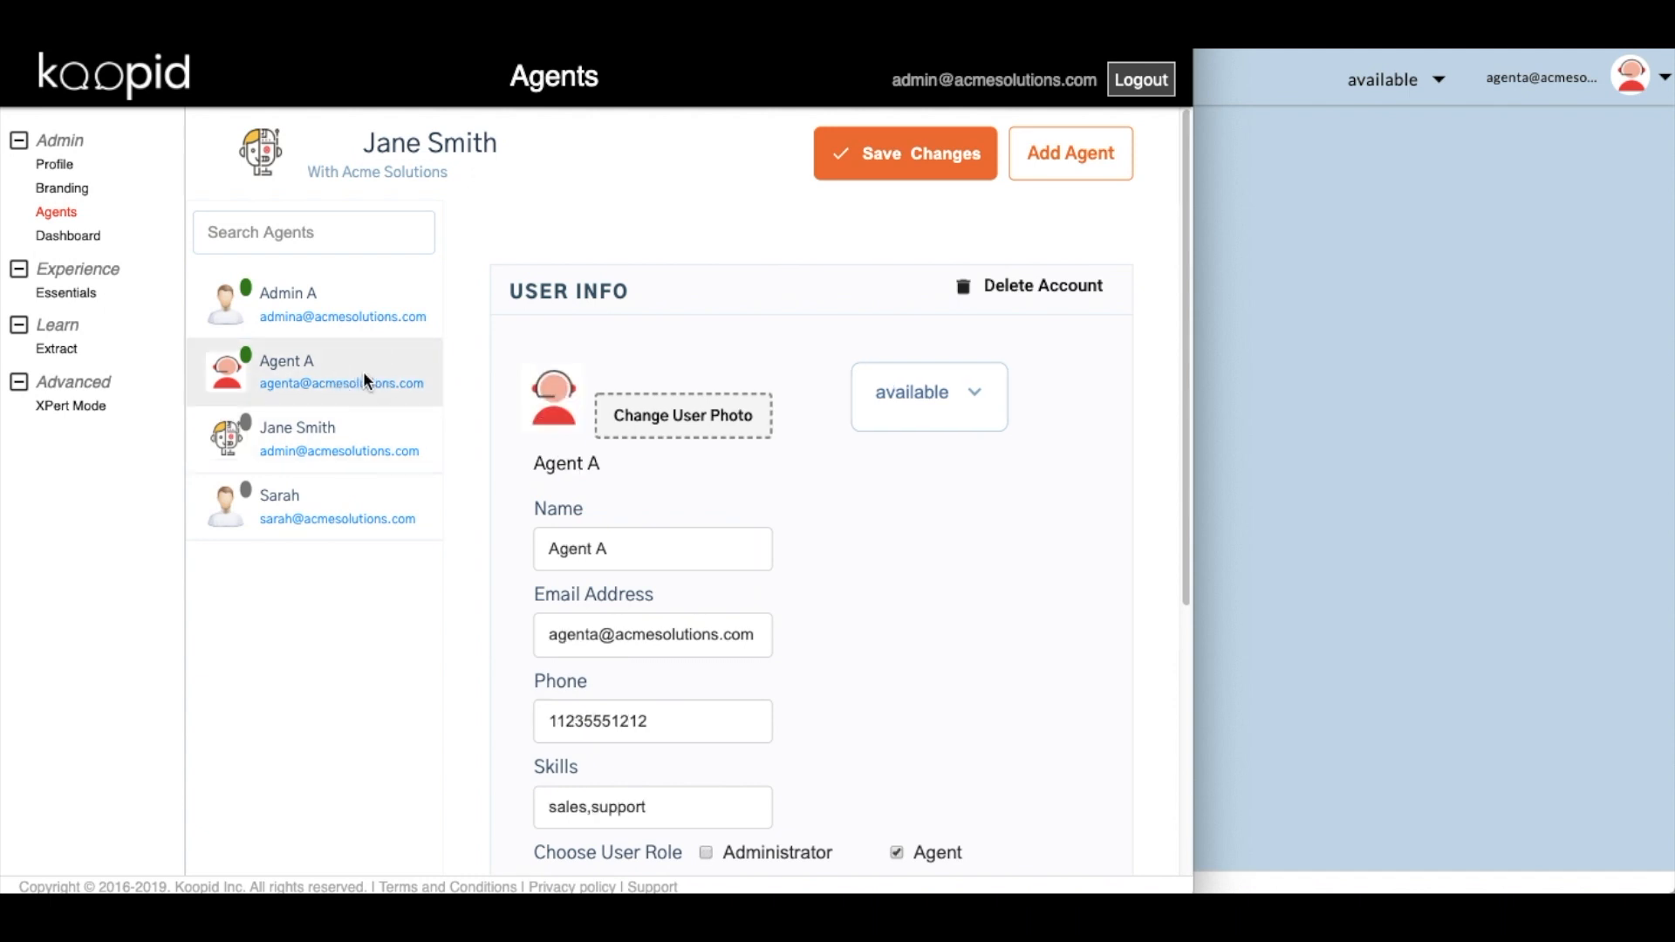
left_click(1326, 281)
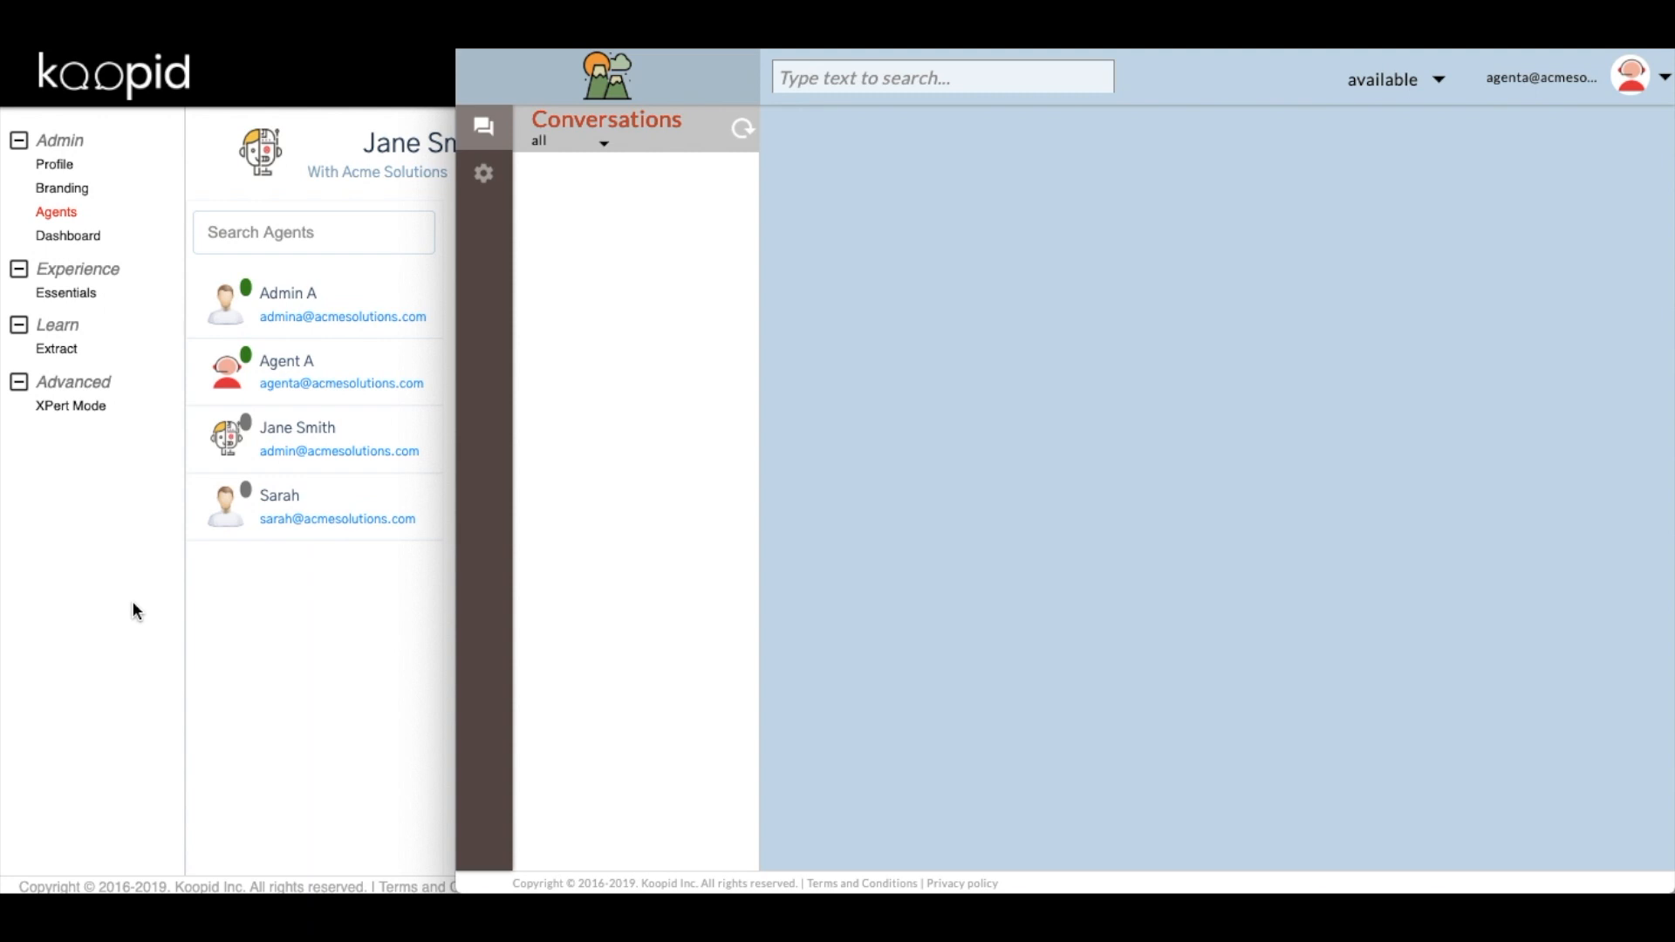
left_click(80, 568)
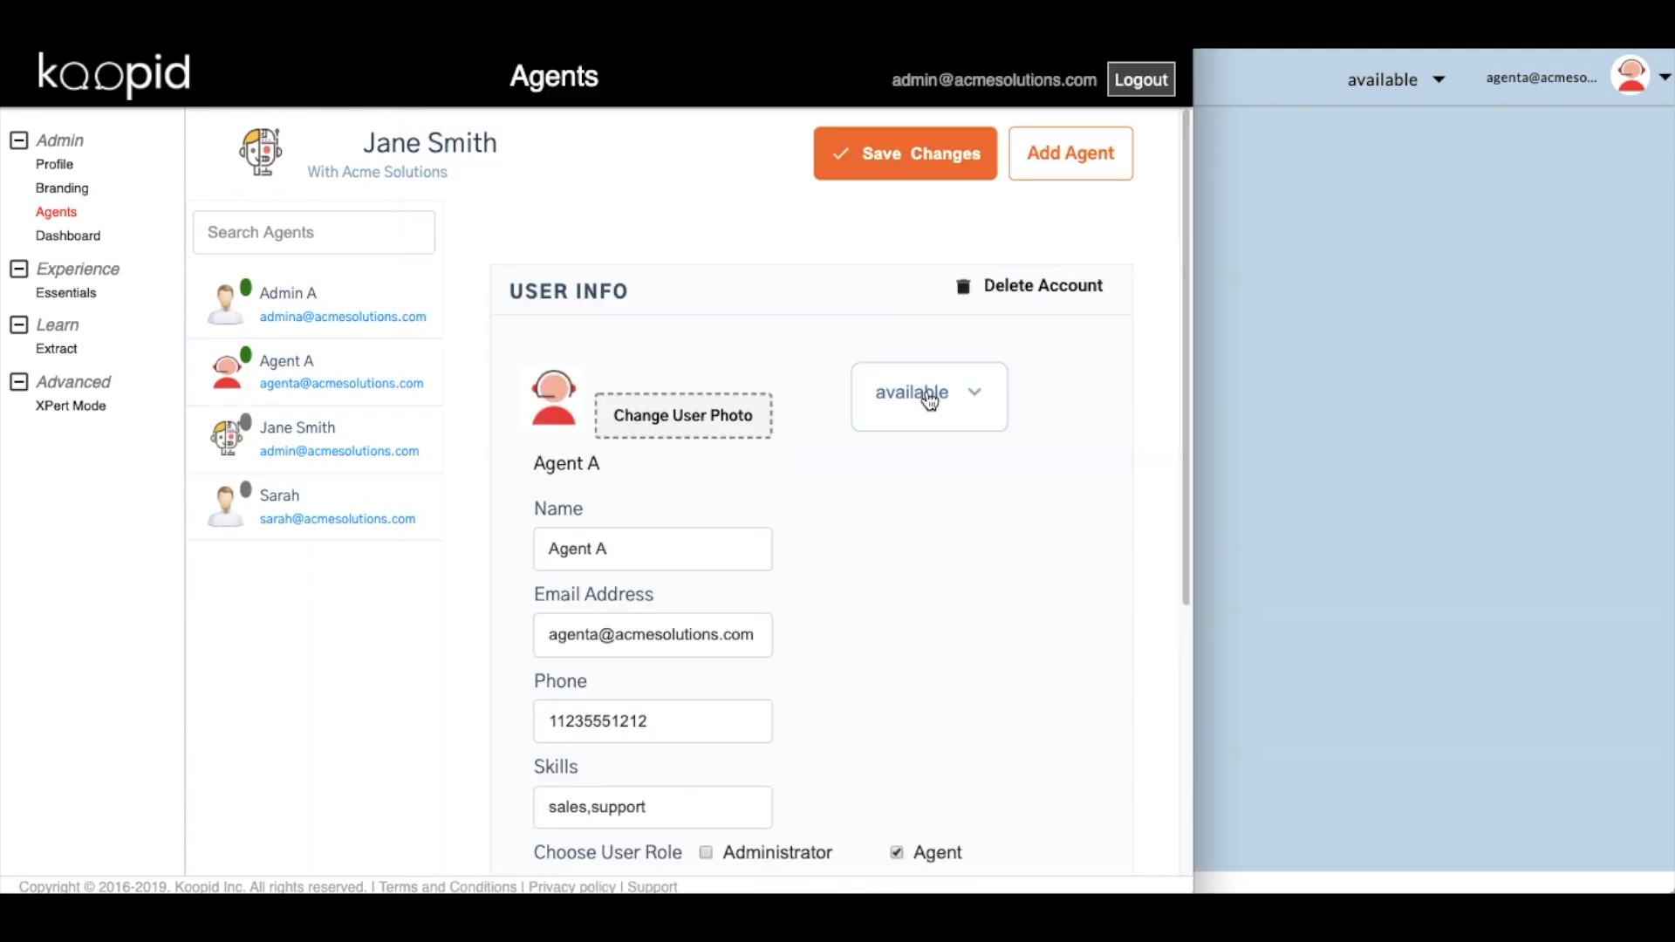
Set Agent A's presence to away and confirm the agent console shows away.
left_click(977, 398)
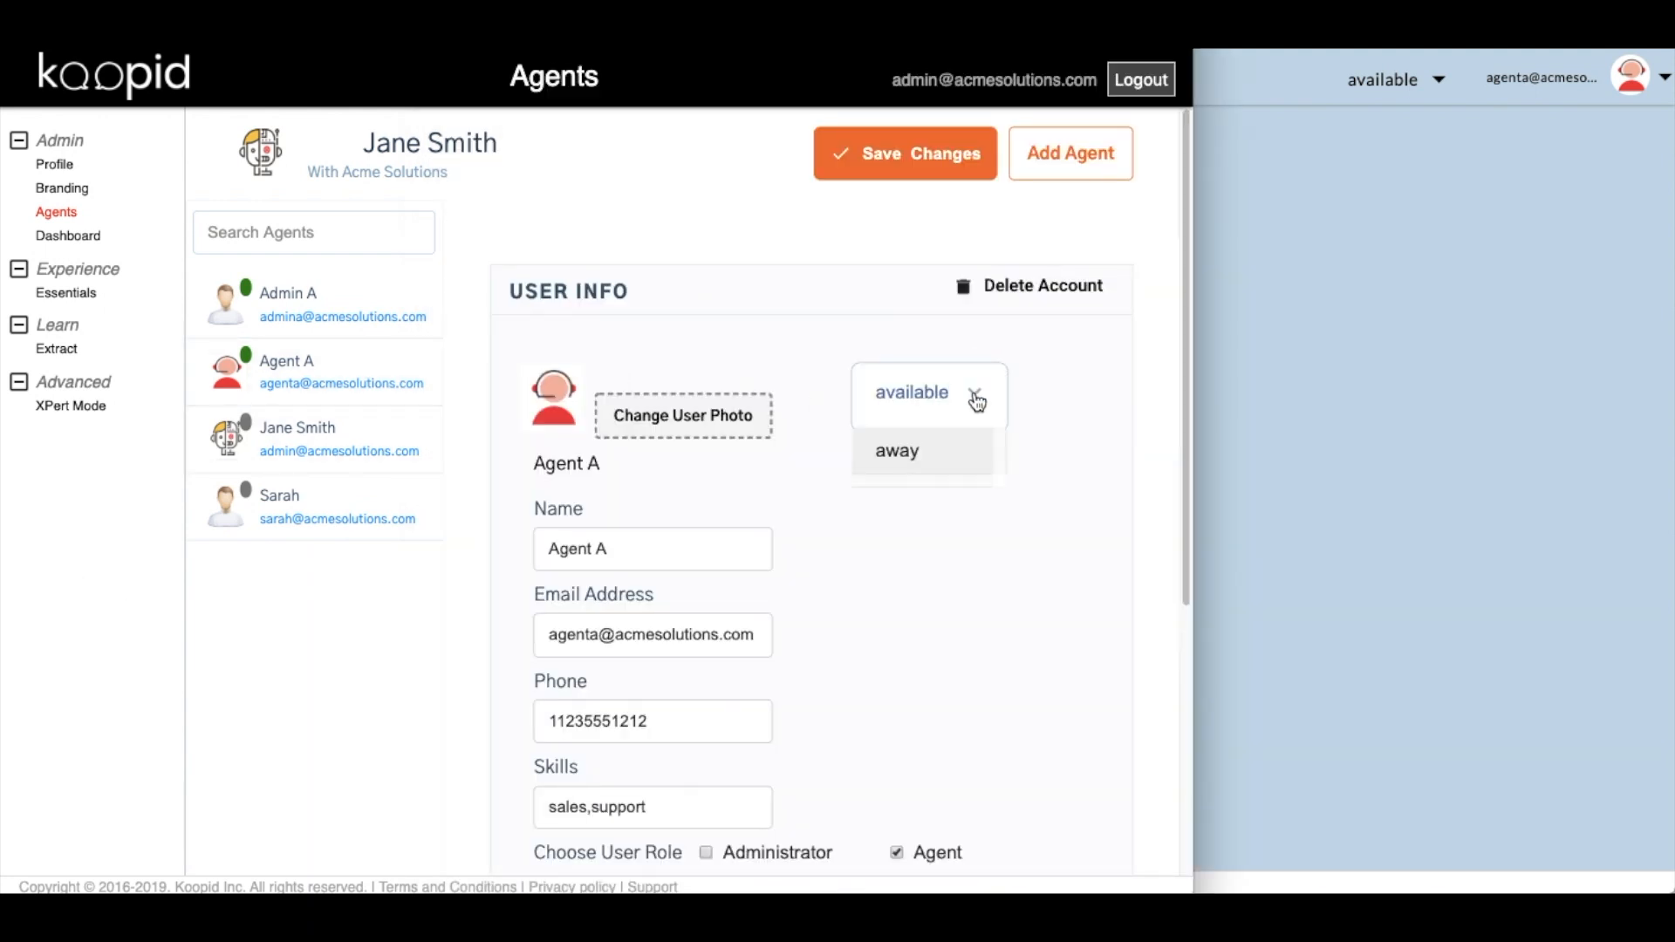
left_click(908, 449)
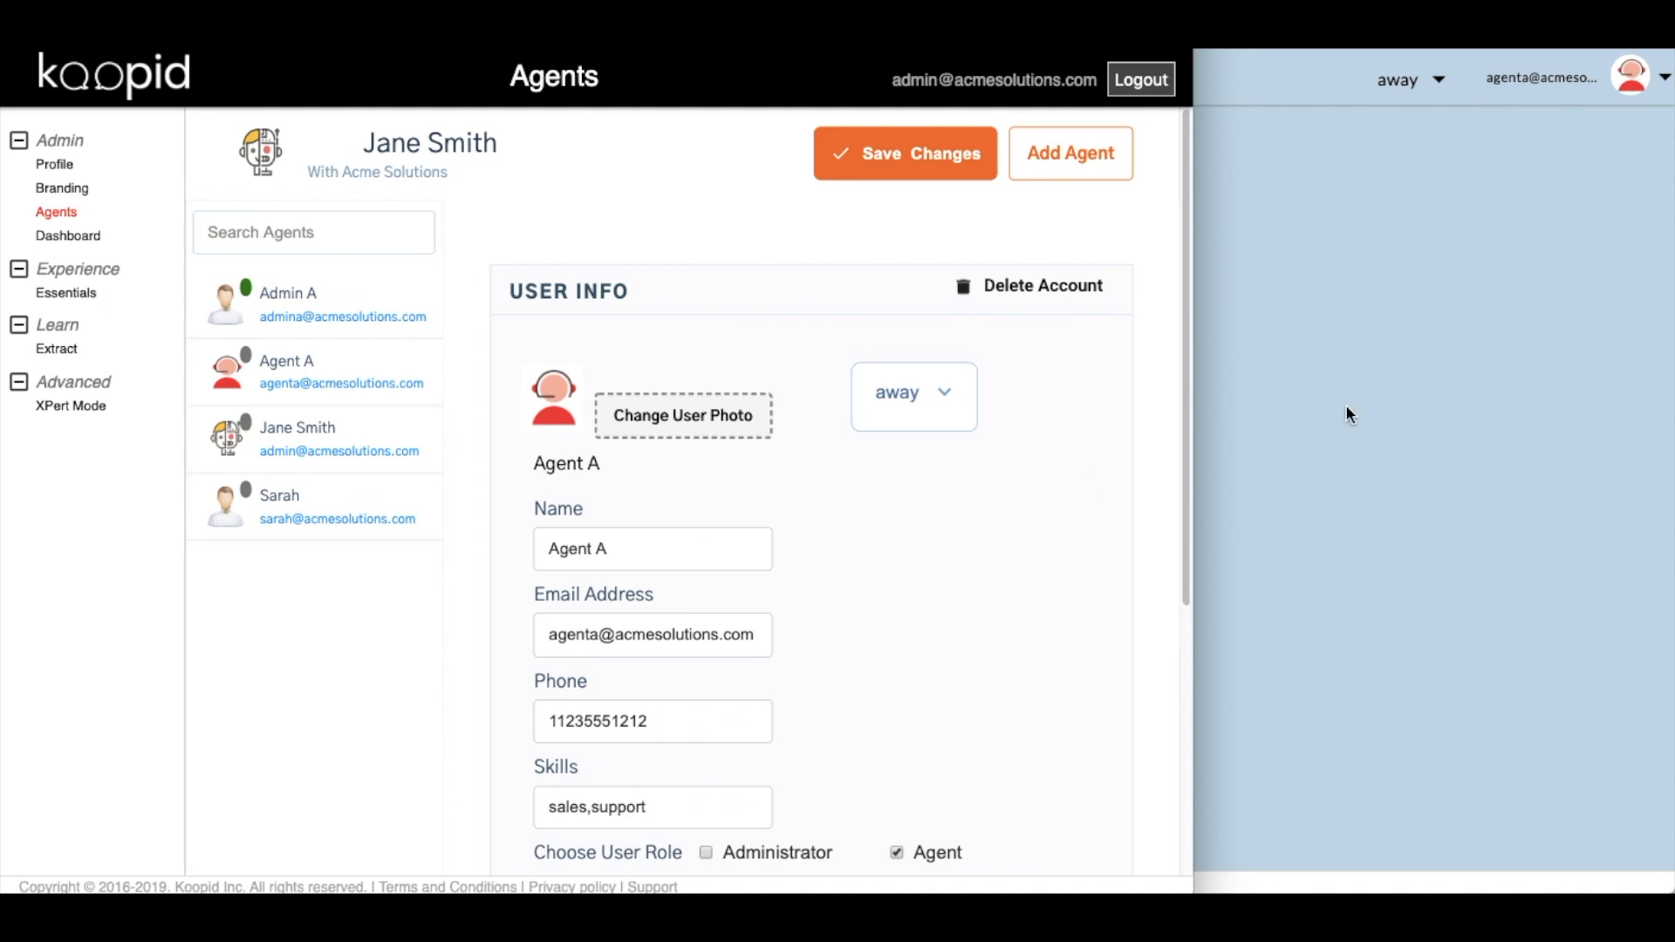
left_click(1401, 205)
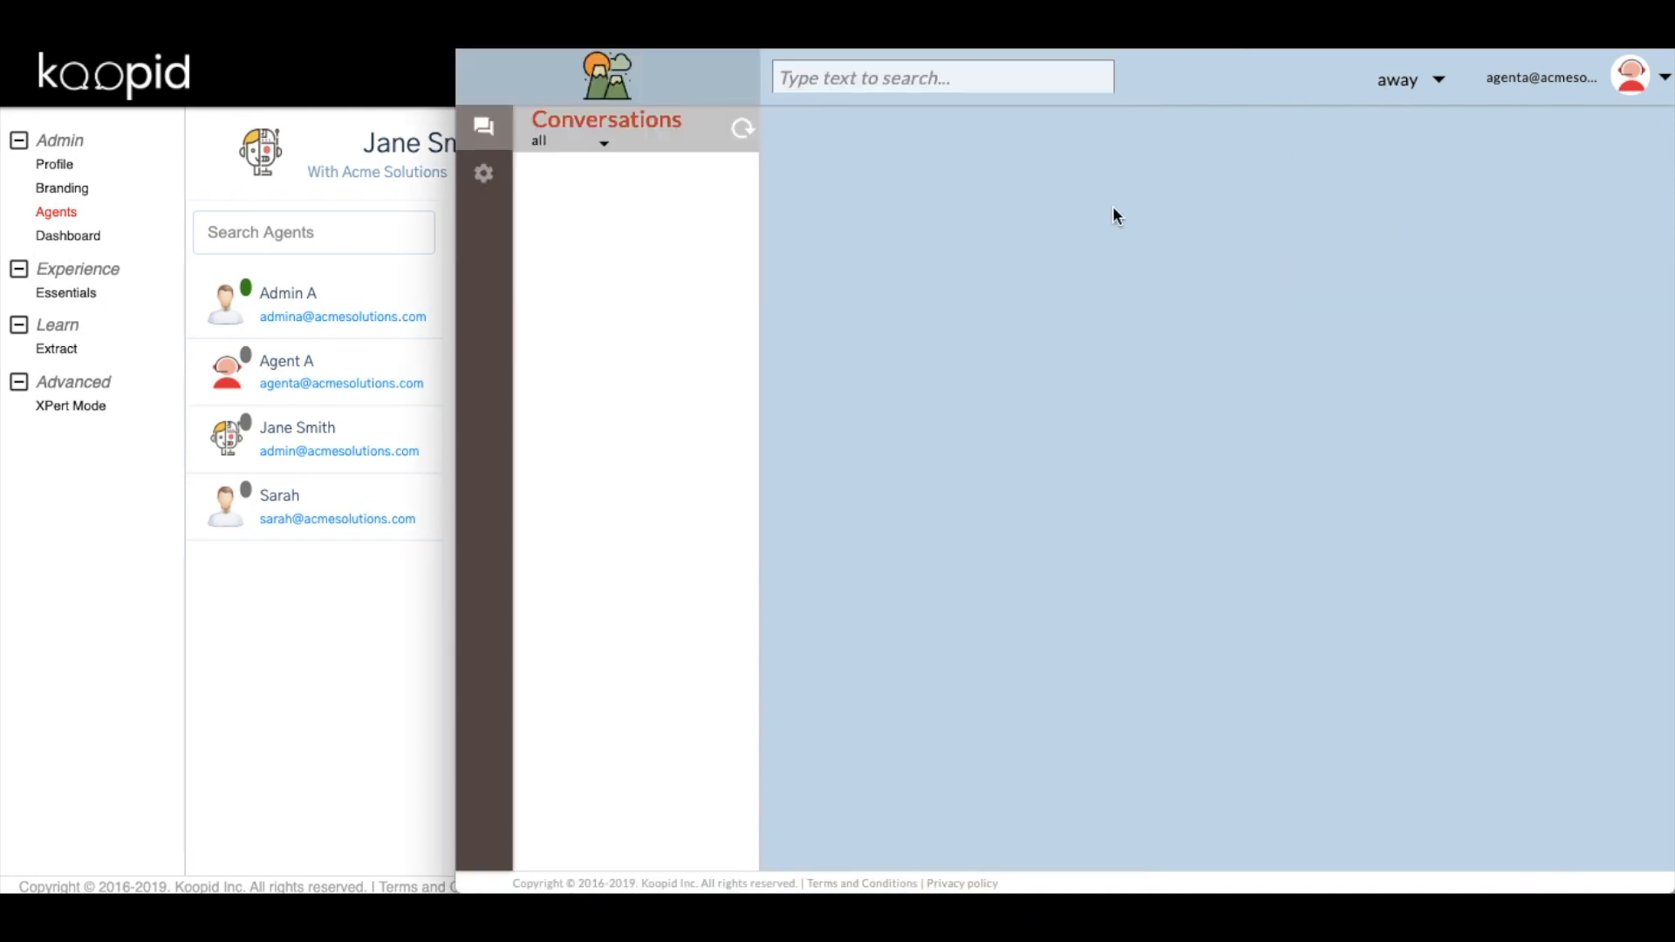
left_click(310, 710)
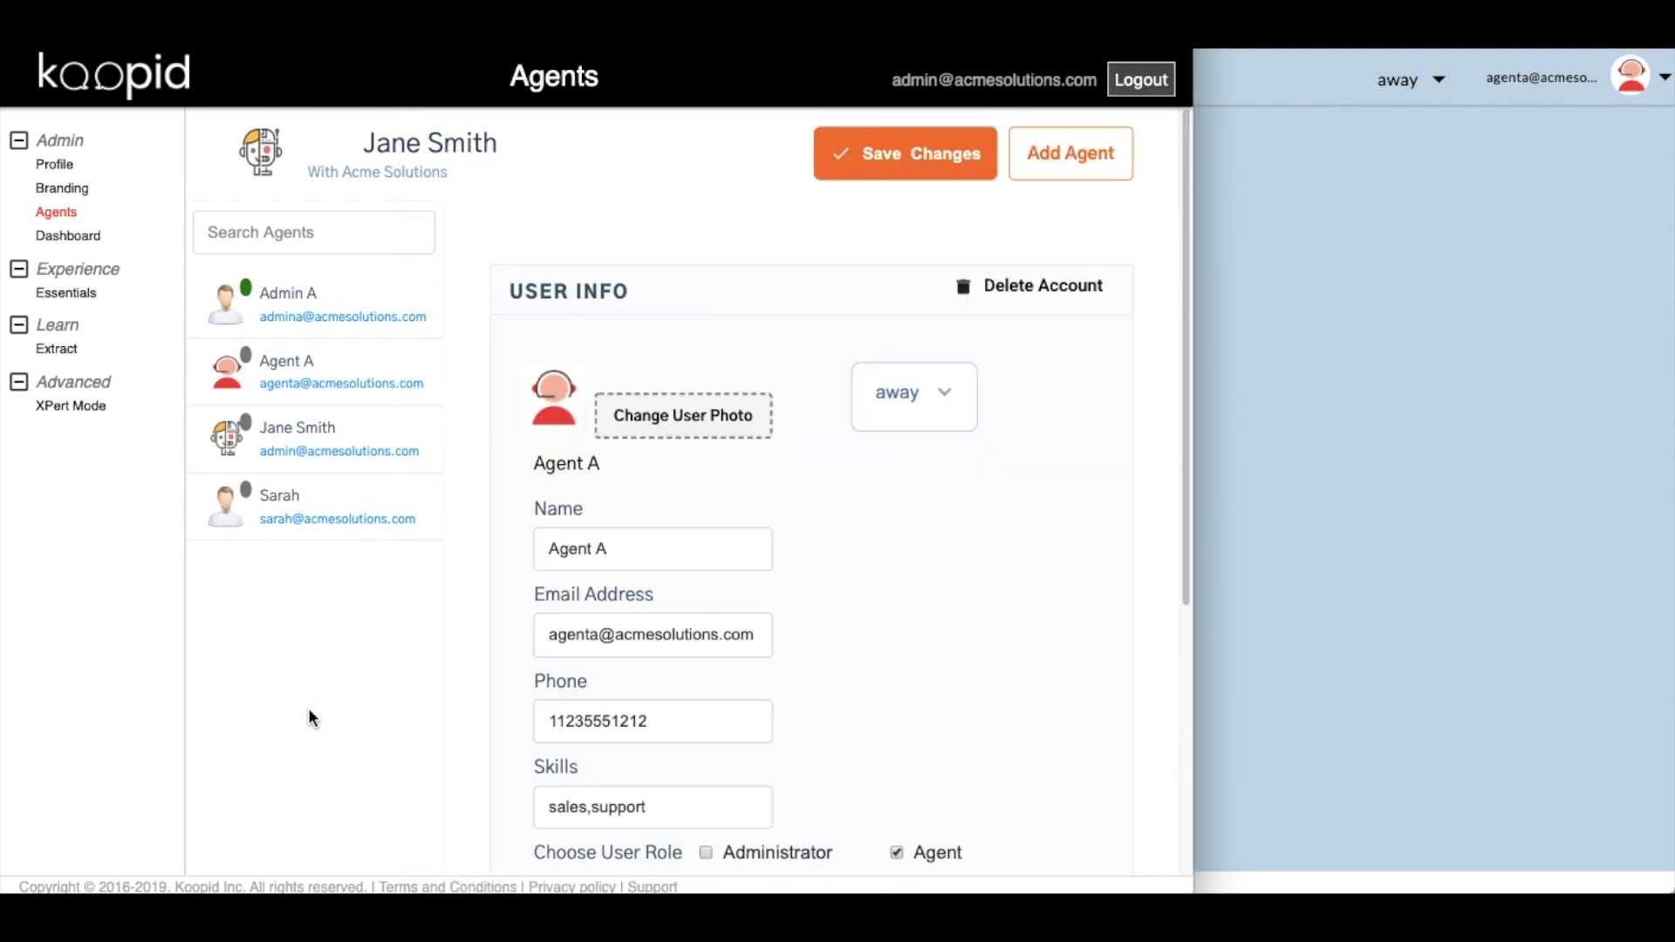